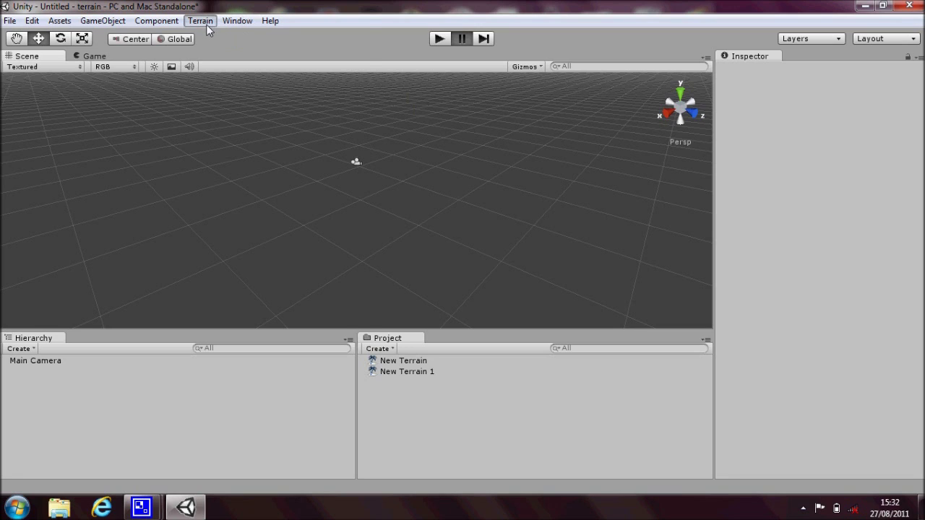
Step: Create a new flat terrain and move it back along Z to -367.1365
click(208, 22)
click(222, 36)
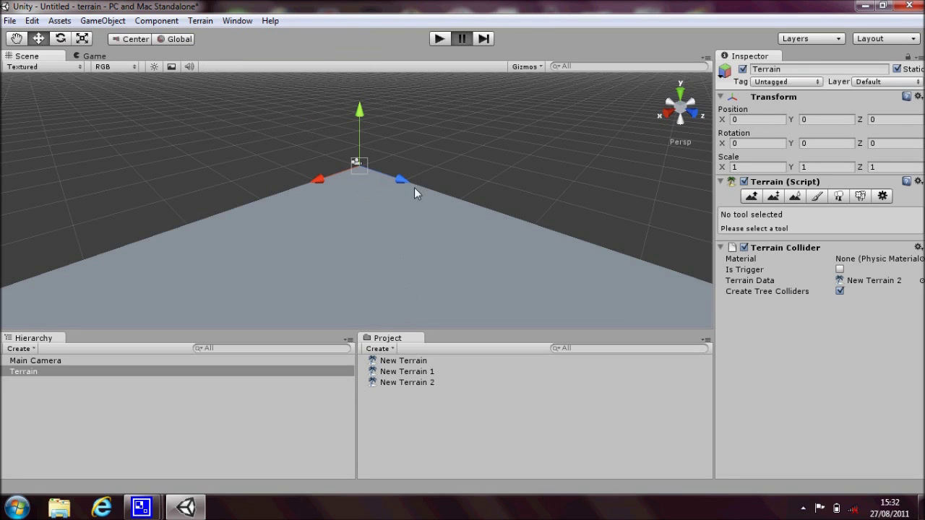
drag(399, 178, 206, 147)
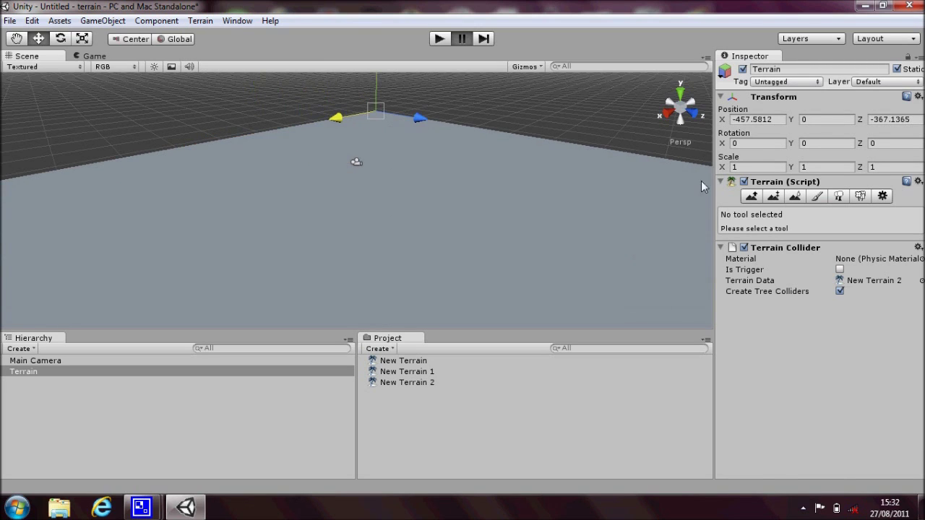
click(817, 196)
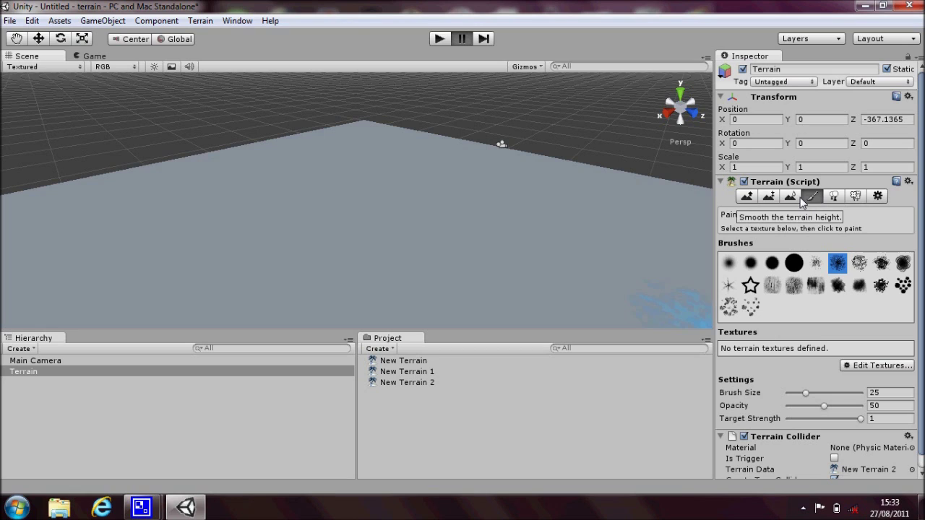
Step: Raise jagged mountains and ridges across the terrain's left, centre, back and right with Raise/Lower Terrain
click(747, 199)
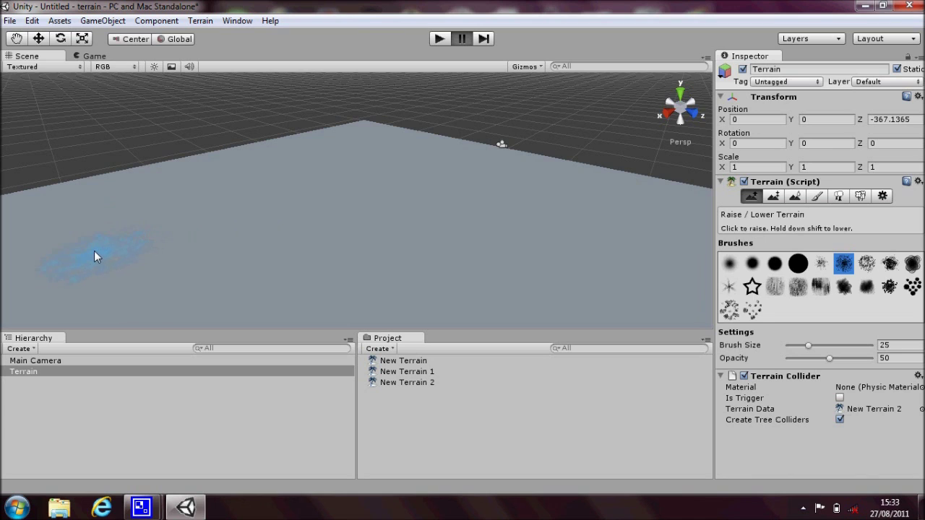
mouse_move(94, 256)
mouse_down()
mouse_move(222, 267)
mouse_move(353, 268)
mouse_move(384, 233)
mouse_up()
mouse_move(297, 186)
mouse_down()
mouse_move(376, 179)
mouse_move(475, 189)
mouse_move(607, 249)
mouse_move(520, 266)
mouse_move(438, 237)
mouse_move(261, 208)
mouse_move(86, 204)
mouse_up()
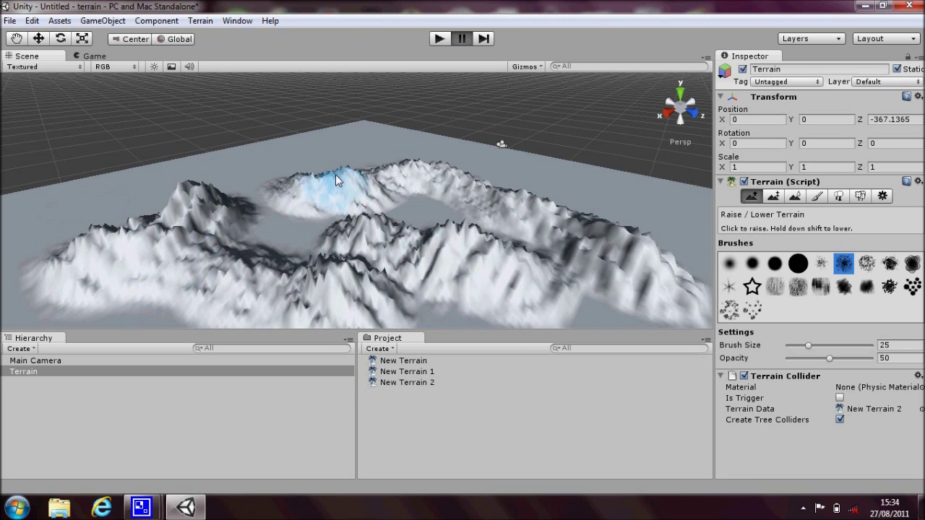
mouse_move(337, 173)
mouse_down()
mouse_move(428, 154)
mouse_move(487, 172)
mouse_move(610, 230)
mouse_up()
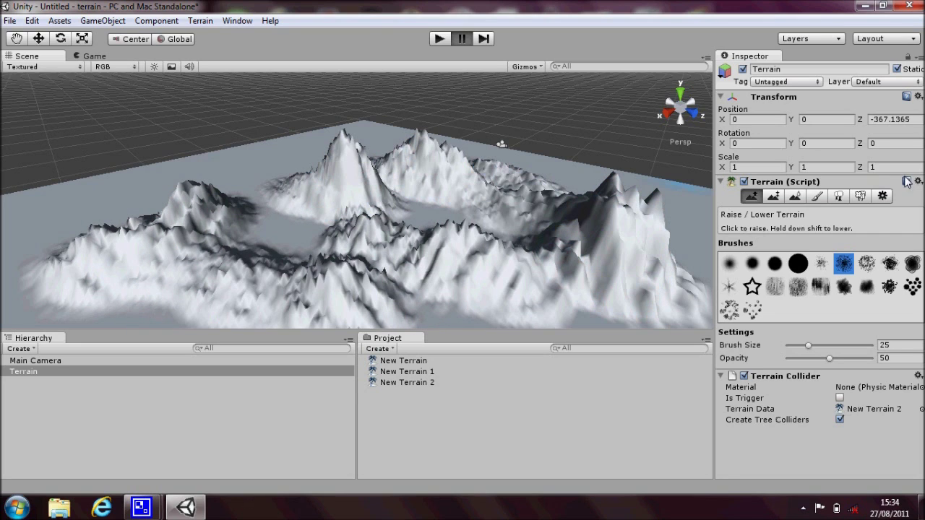
Step: Smooth the jagged peaks into rolling ridges using Smooth Height with a soft round brush
click(798, 196)
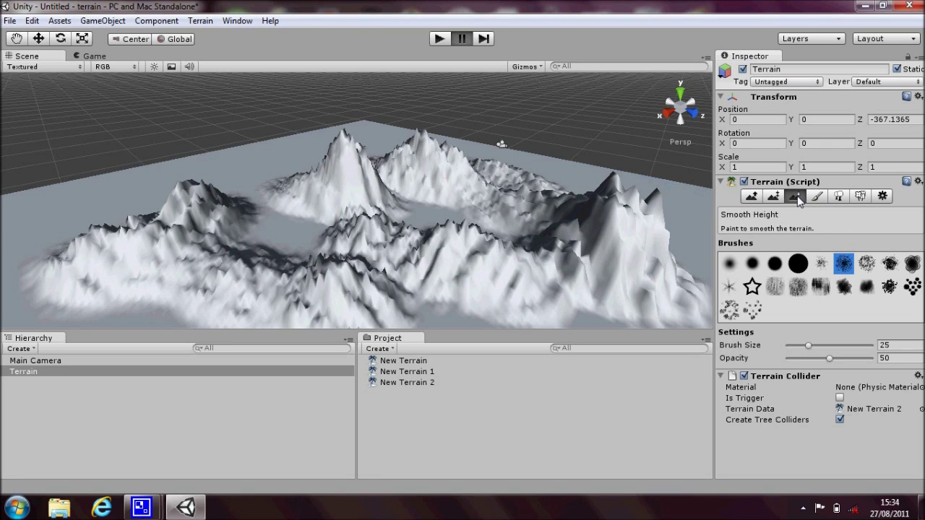
click(775, 263)
mouse_move(502, 220)
mouse_down()
mouse_move(517, 258)
mouse_move(392, 221)
mouse_move(279, 239)
mouse_move(353, 256)
mouse_move(277, 285)
mouse_move(110, 255)
mouse_move(232, 178)
mouse_move(423, 147)
mouse_move(379, 159)
mouse_move(502, 177)
mouse_move(530, 203)
mouse_move(494, 206)
mouse_move(283, 158)
mouse_move(414, 177)
mouse_move(232, 204)
mouse_move(219, 252)
mouse_move(329, 283)
mouse_move(255, 243)
mouse_up()
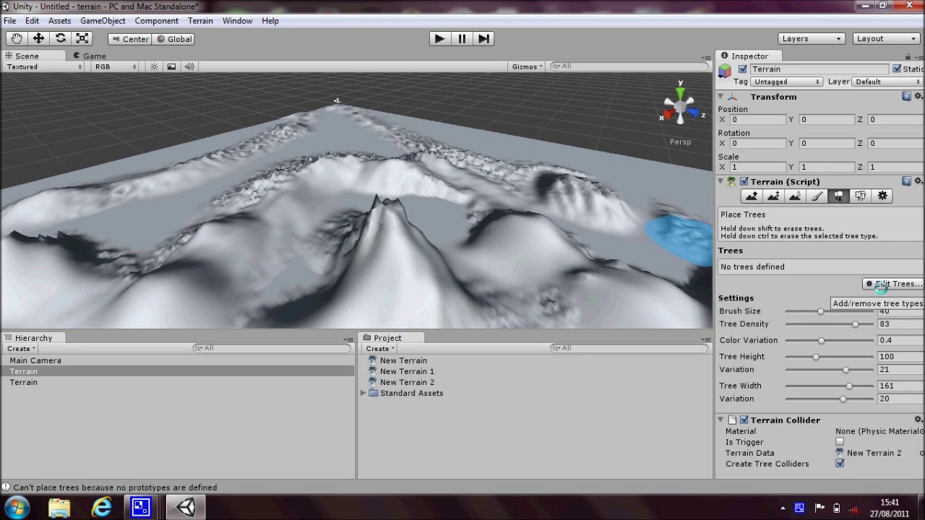
Step: Add Palm as a terrain tree type and plant palm trees along the left ridge
click(882, 284)
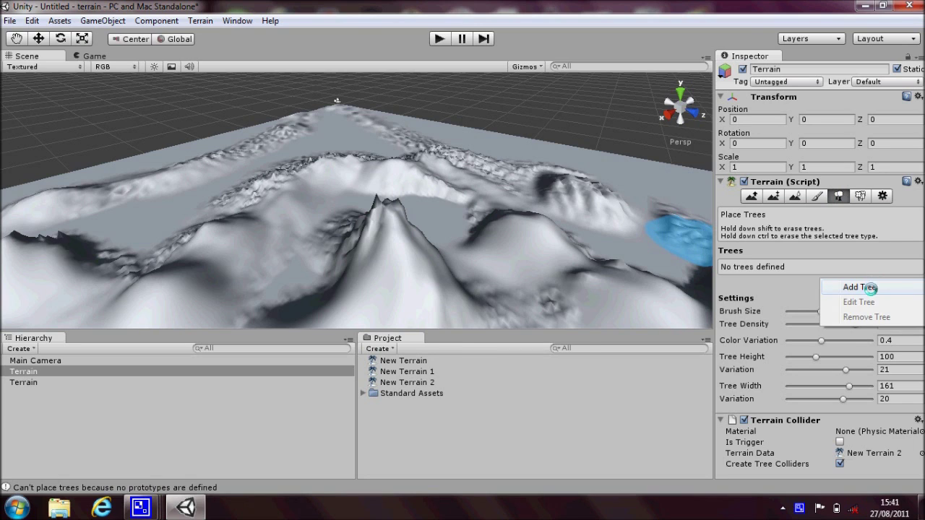
click(871, 287)
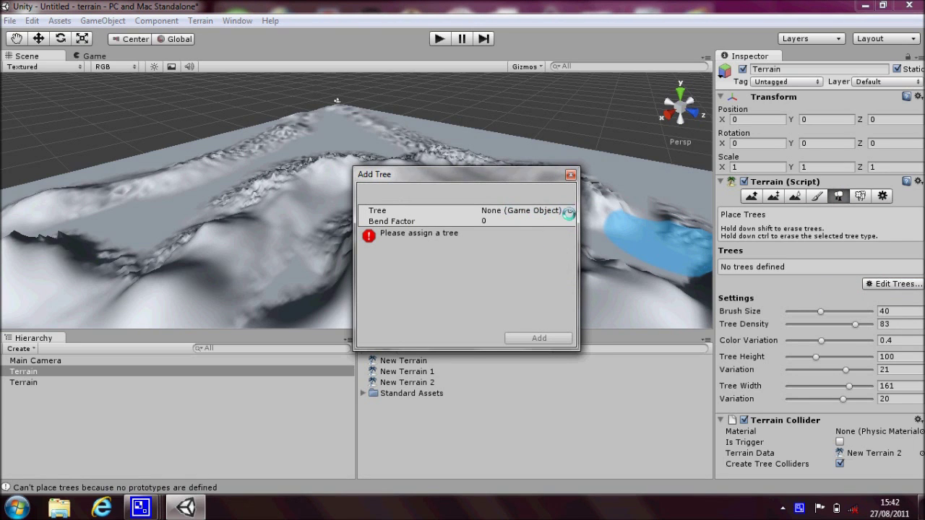
click(569, 211)
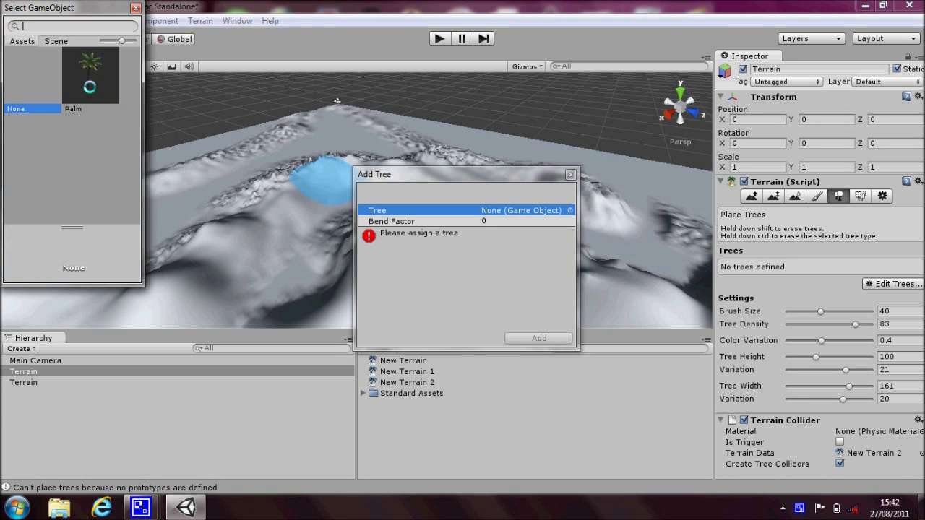
click(90, 76)
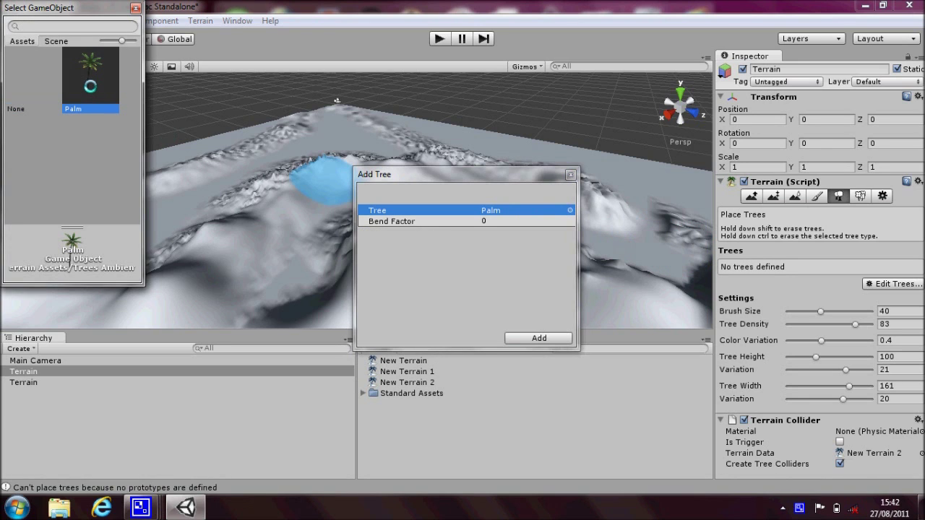
double_click(101, 81)
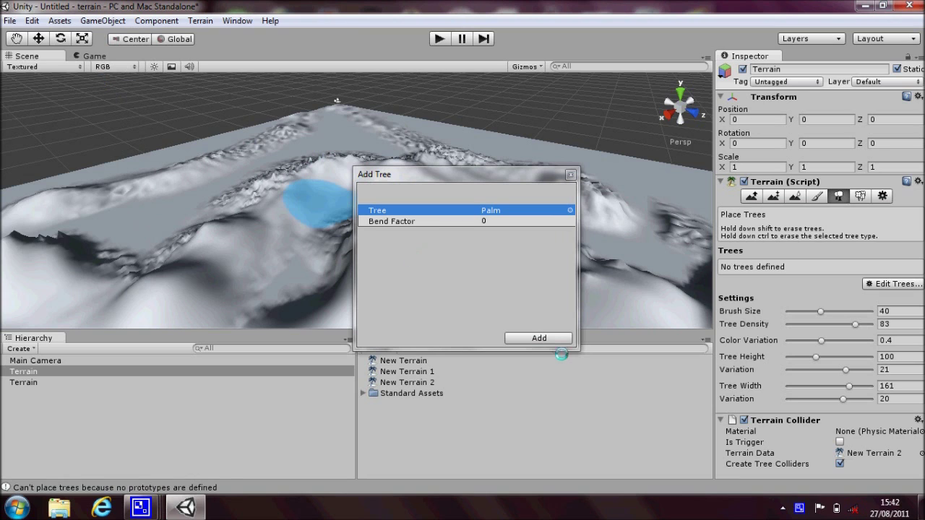
click(541, 338)
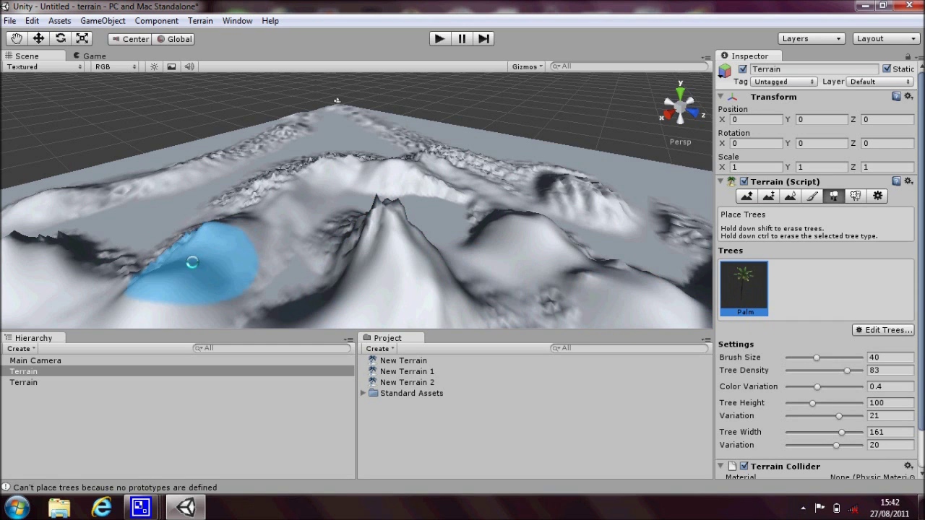
mouse_move(192, 262)
mouse_down()
mouse_move(310, 195)
mouse_move(444, 155)
mouse_move(160, 187)
mouse_move(82, 238)
mouse_move(311, 258)
mouse_up()
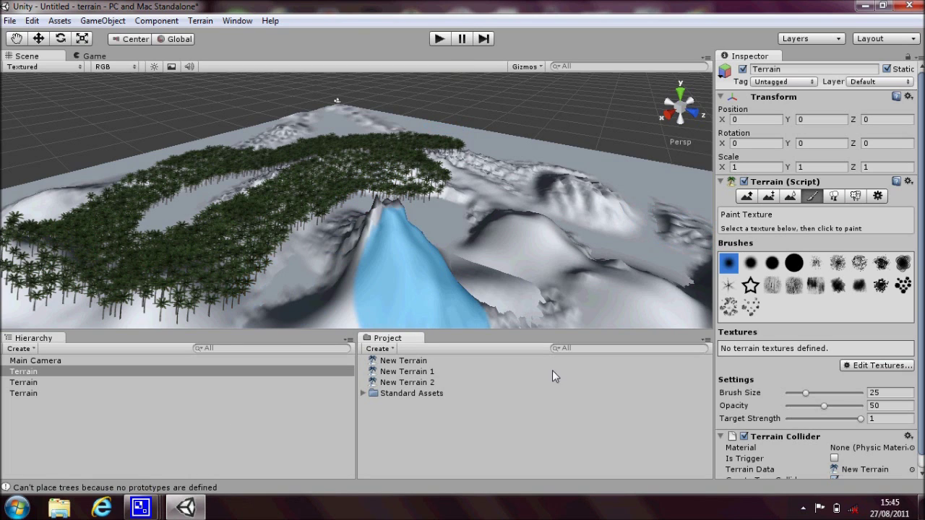
Step: Import the 11759_Bones0016_5_L and 14342_NatureForests0009_2_L textures, then reselect the terrain
right_click(435, 448)
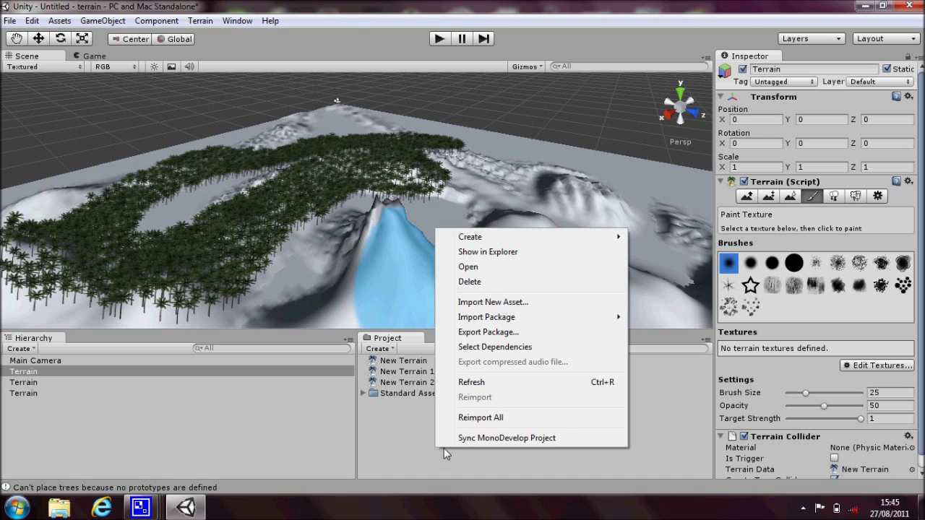
click(488, 301)
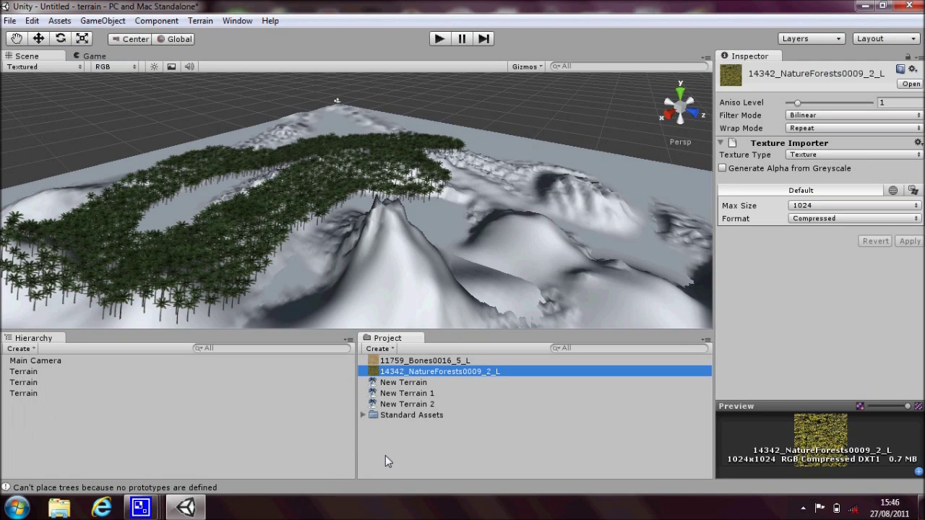
click(422, 249)
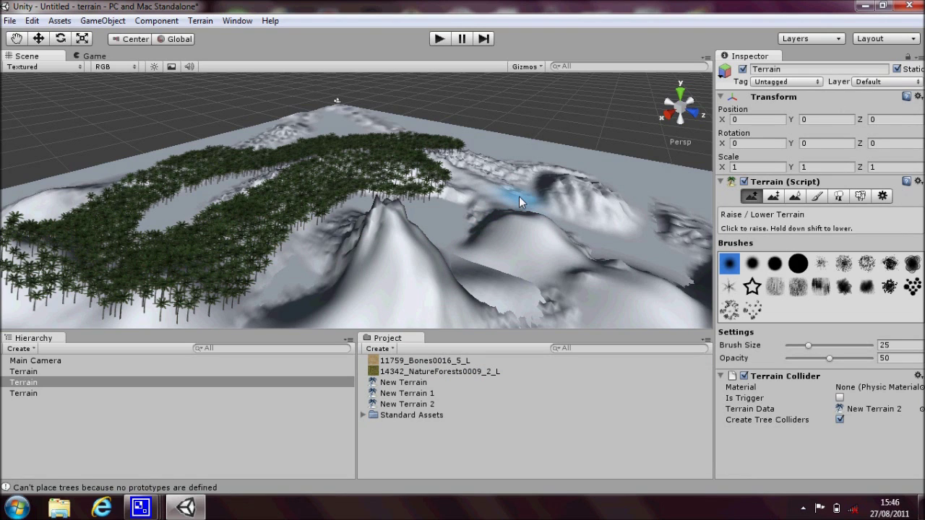
Step: With a hard round paint brush, add Grass (Hill) as the terrain's first texture
click(819, 199)
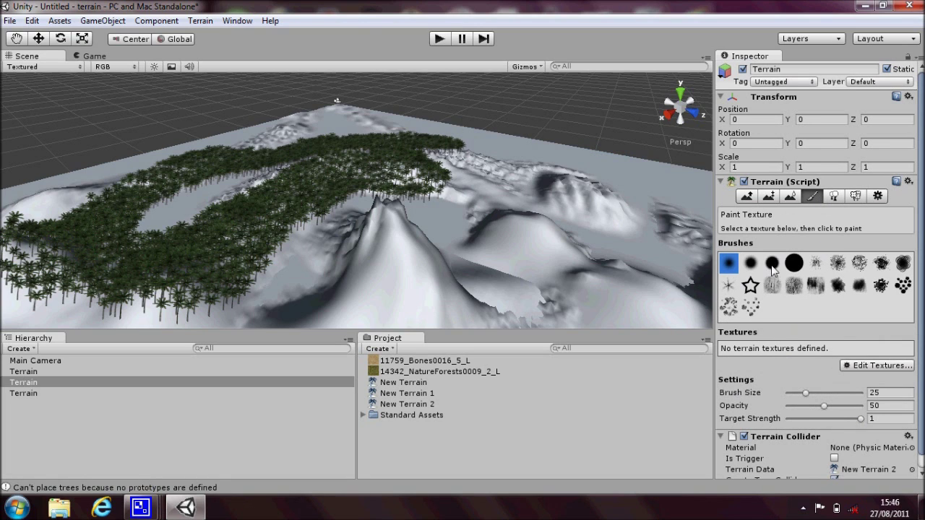
click(772, 265)
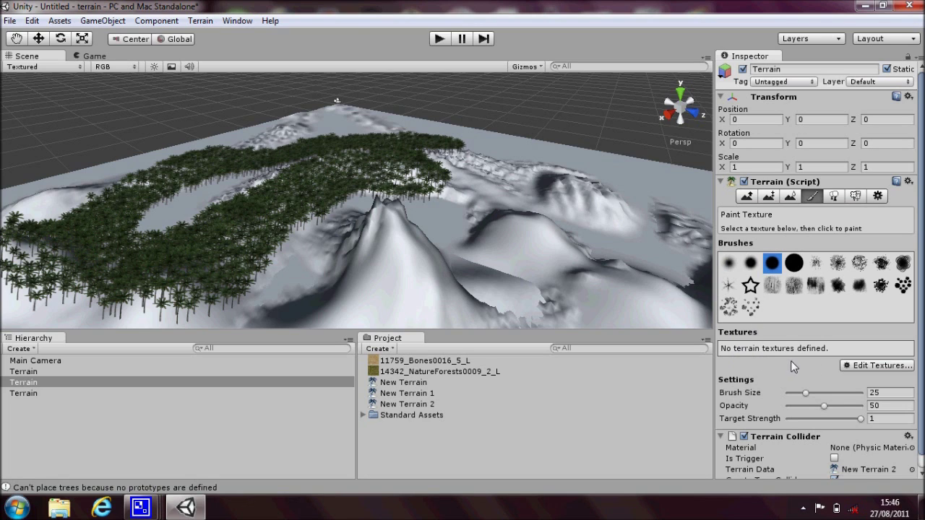
click(869, 370)
click(857, 369)
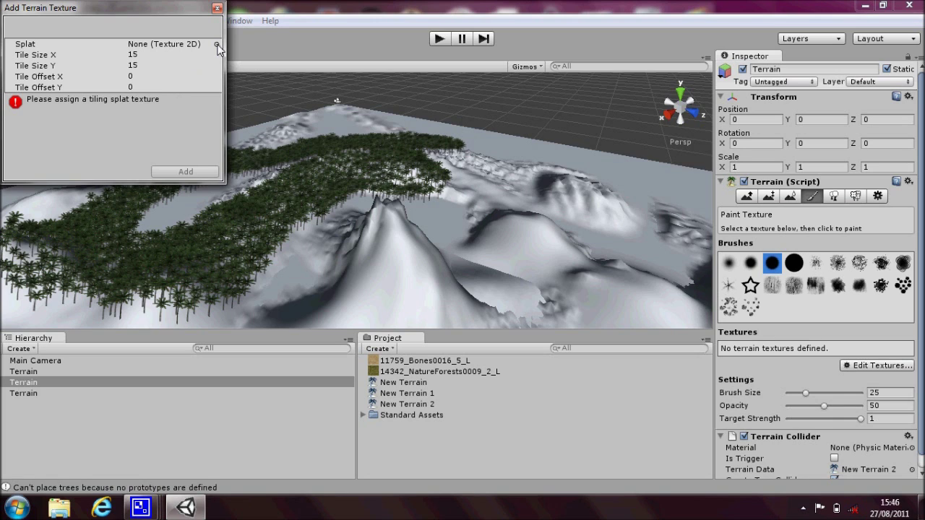
click(216, 45)
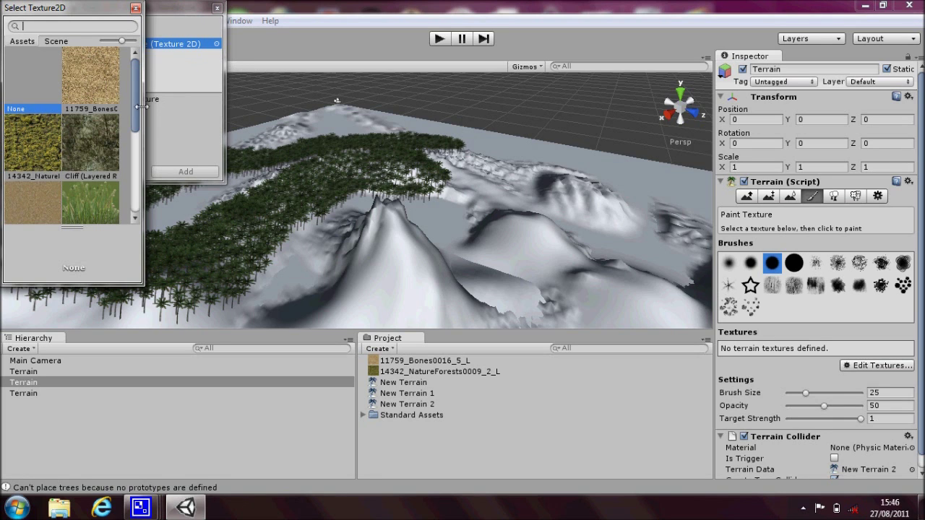
drag(136, 106, 125, 149)
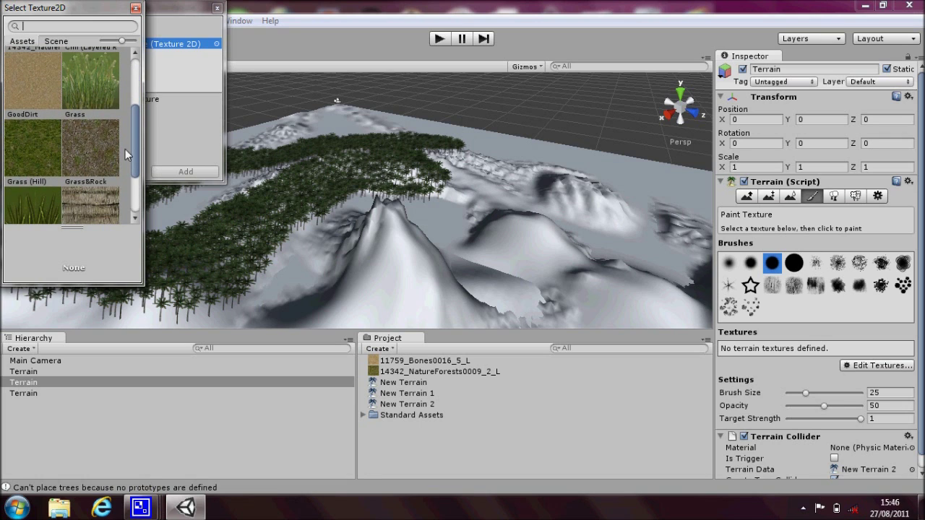
double_click(46, 151)
click(174, 171)
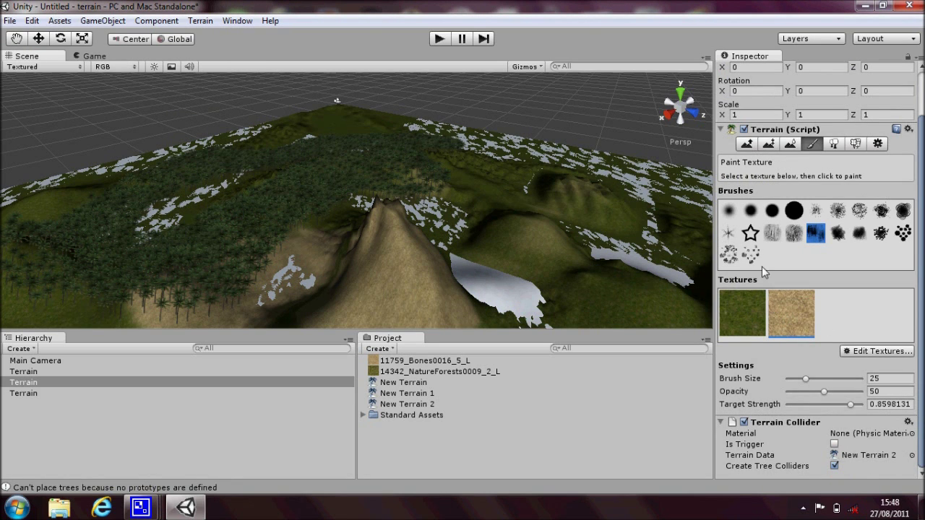
Step: Paint grass over the central mountain's slope, then brush sand over the right-hand hill slopes
click(750, 313)
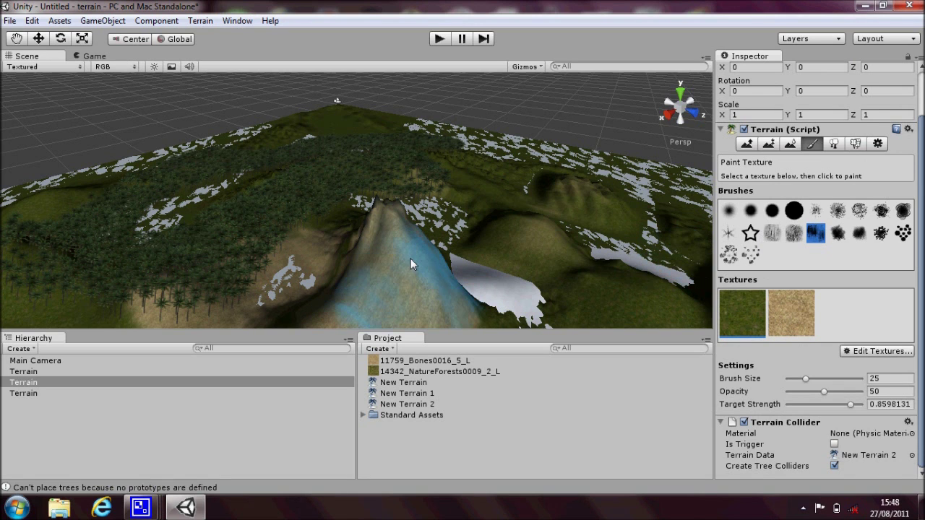
mouse_move(410, 259)
mouse_down()
mouse_move(378, 281)
mouse_move(283, 258)
mouse_move(268, 265)
mouse_move(273, 277)
mouse_move(297, 272)
mouse_up()
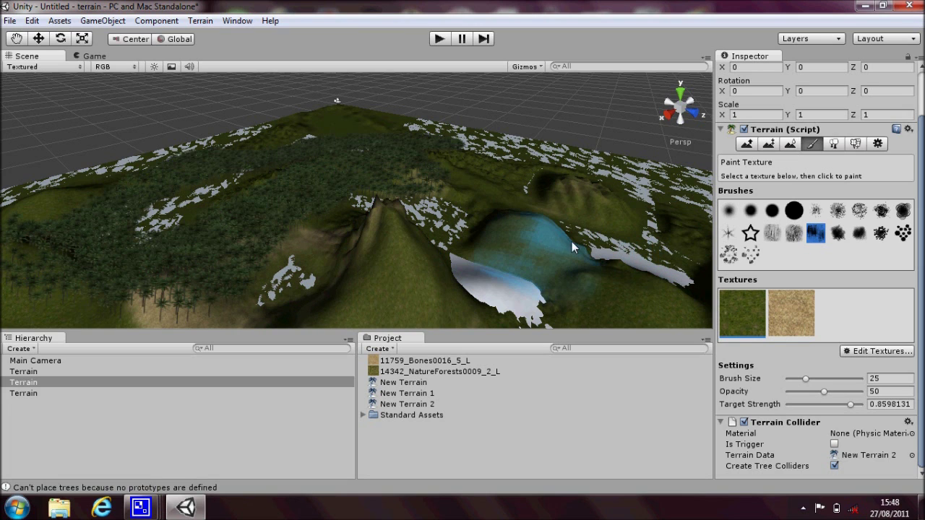
click(785, 308)
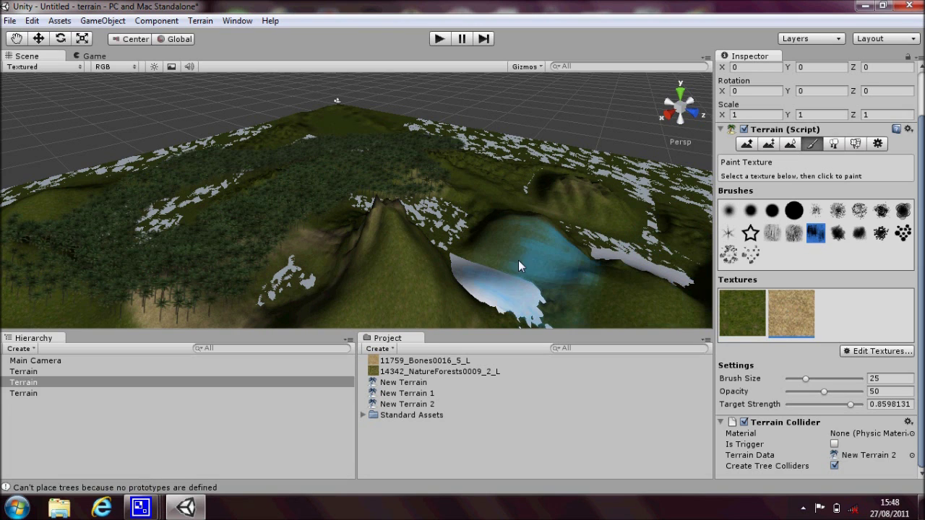
mouse_move(518, 260)
mouse_down()
mouse_move(502, 241)
mouse_move(600, 294)
mouse_move(576, 209)
mouse_up()
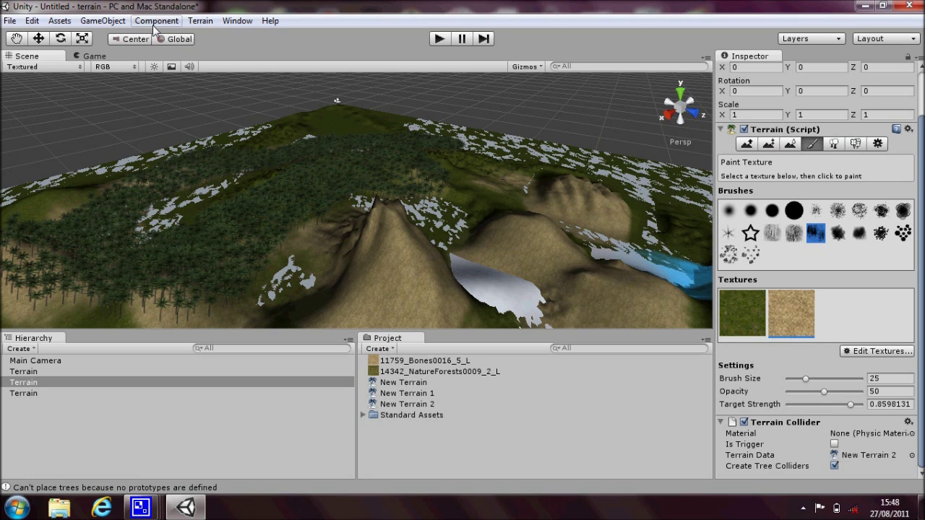
Step: Import all assets of the Character Controller package and expand Standard Assets
right_click(433, 438)
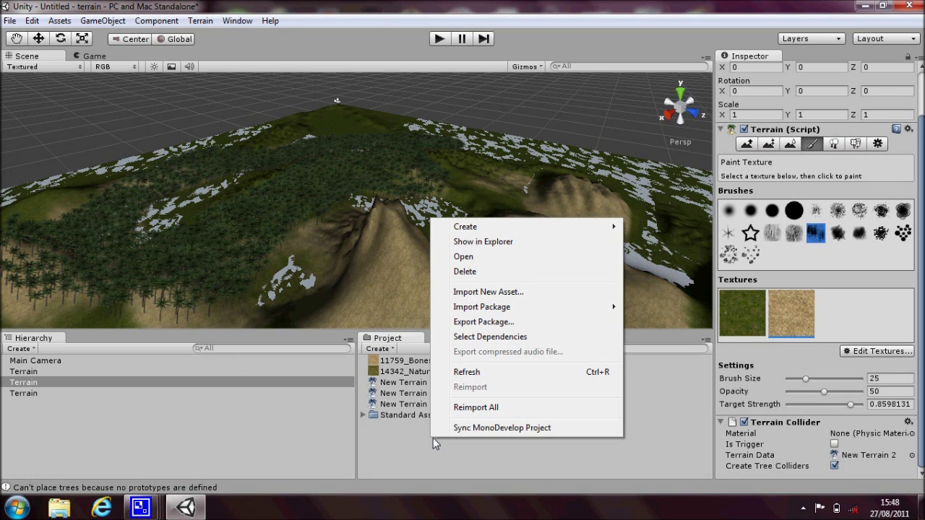
mouse_move(497, 312)
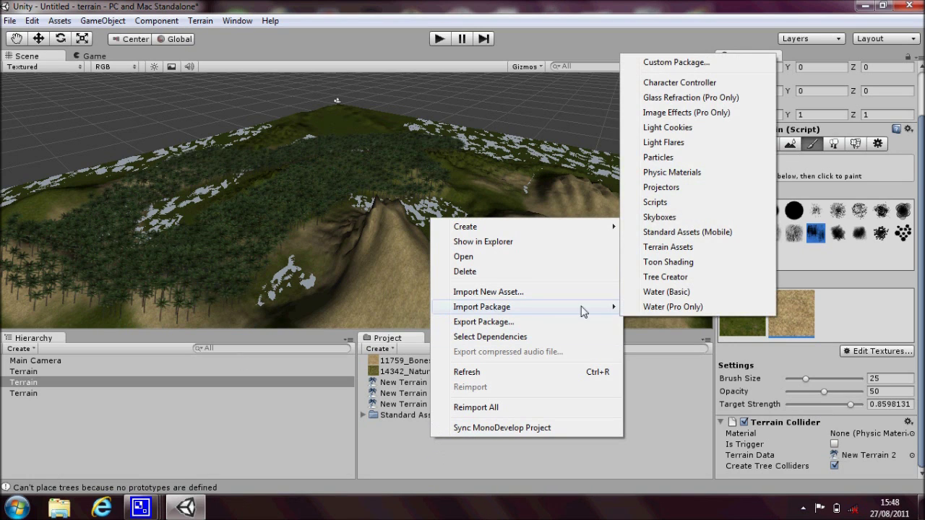
click(715, 84)
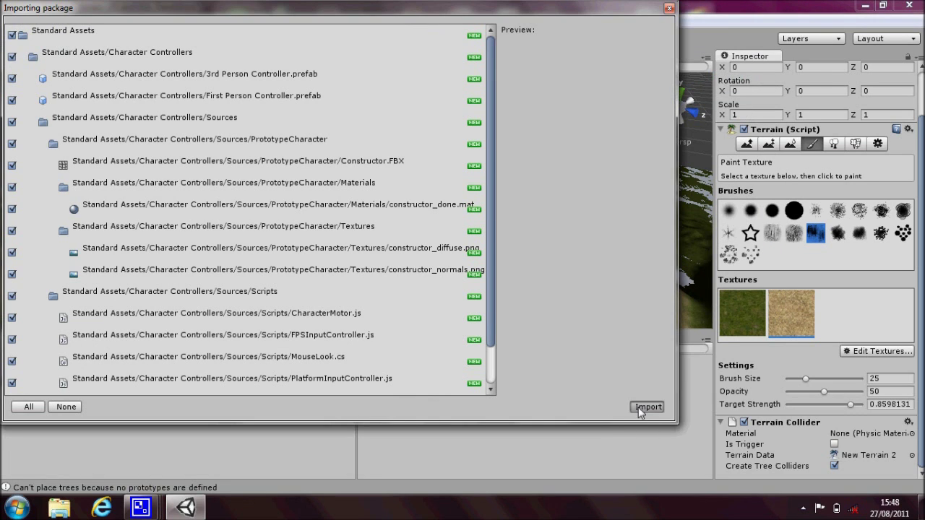
click(647, 407)
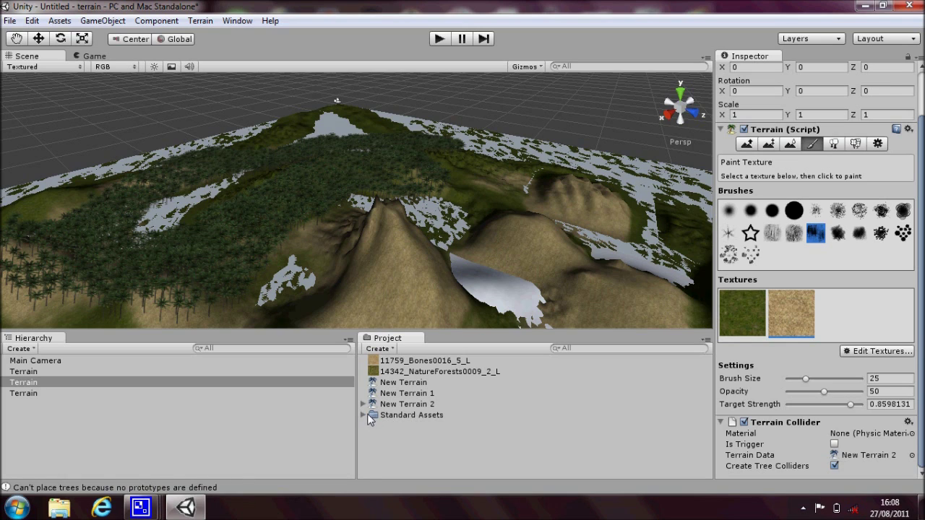
click(365, 415)
Step: Drag the First Person Controller prefab into the Hierarchy and set its position to 0, 0, 0
click(374, 426)
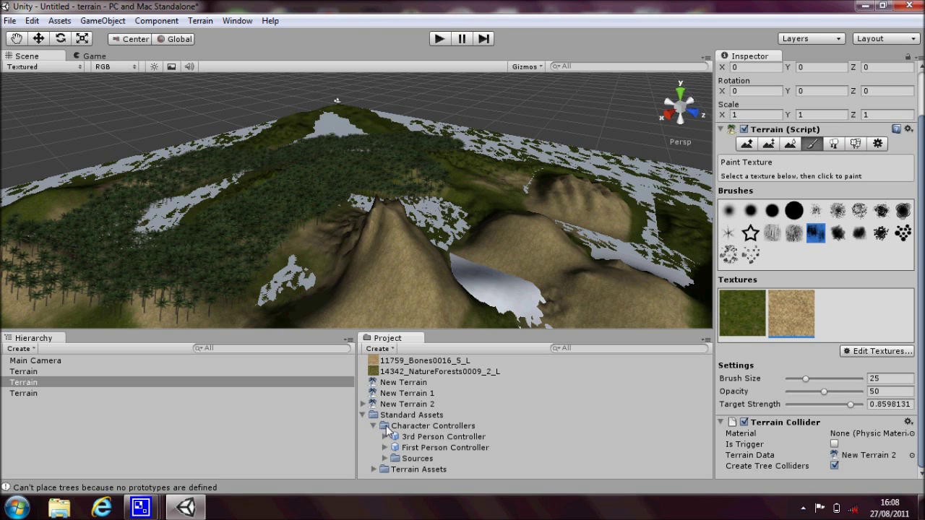
drag(427, 452, 159, 338)
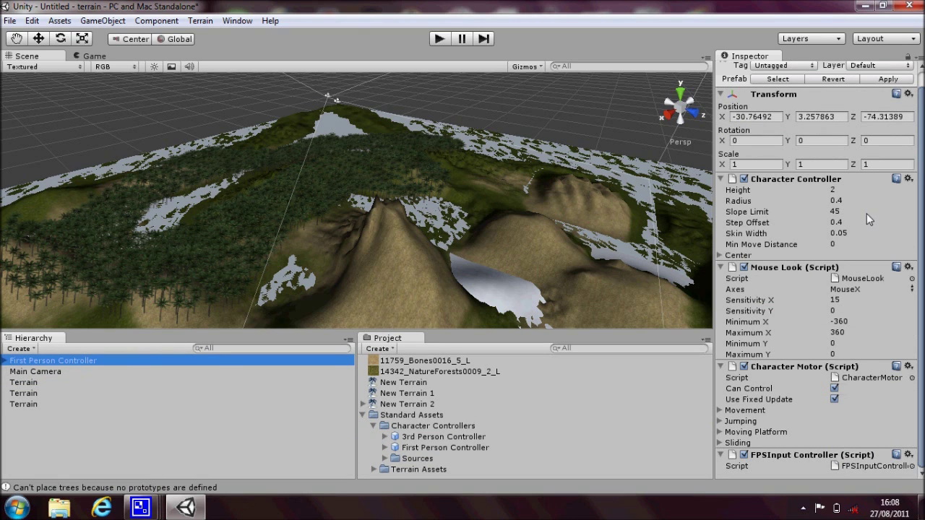
click(771, 116)
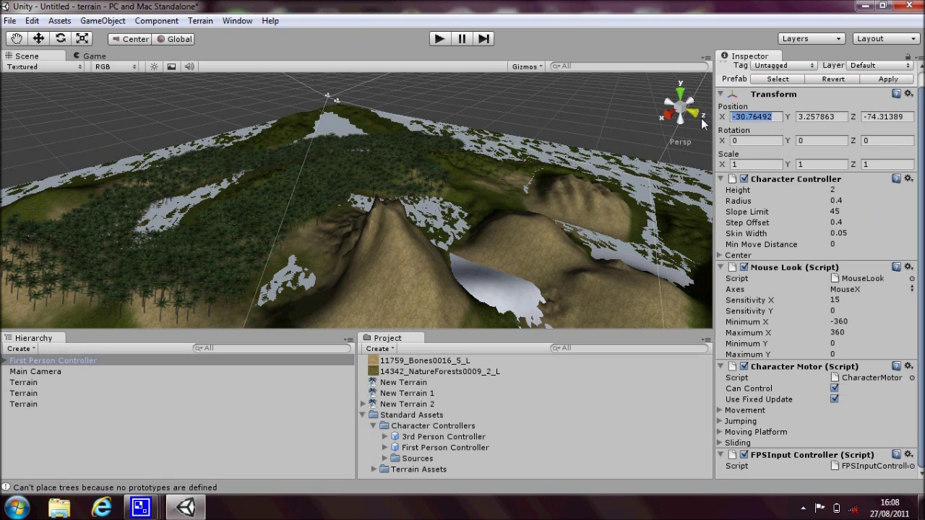
text(0)
key(Tab)
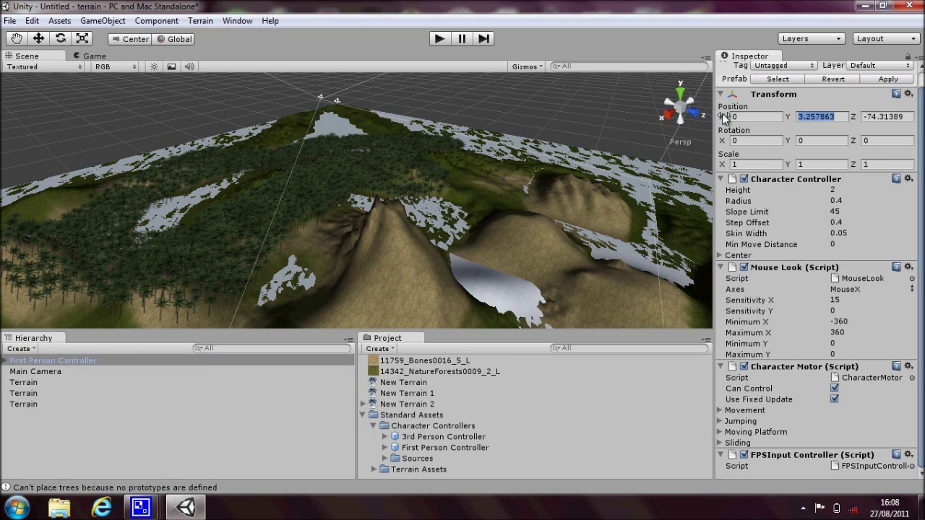
text(0)
key(Tab)
text(0)
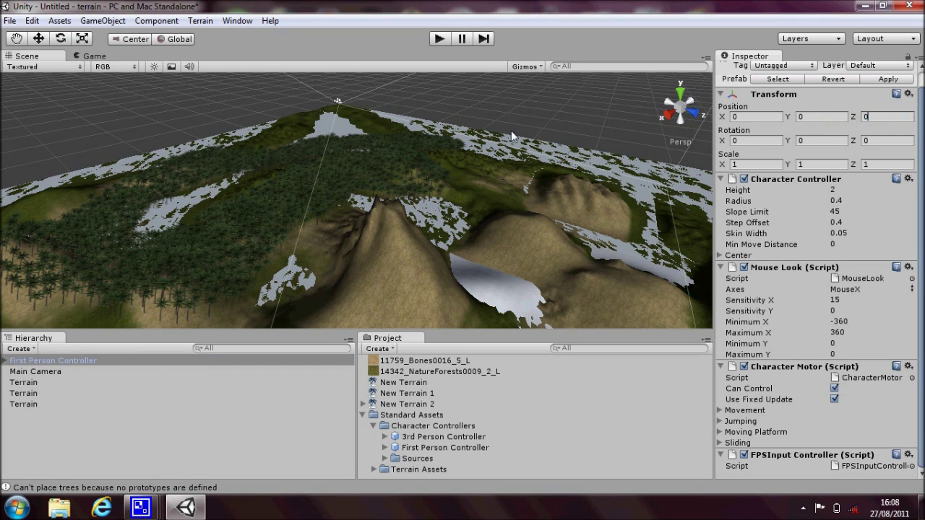
text(f)
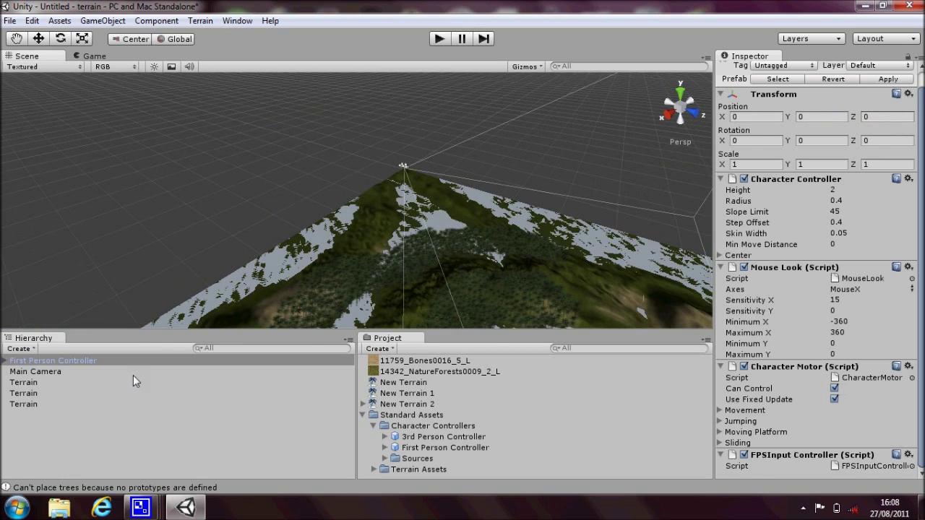
Step: Focus on the First Person Controller, move it up and sideways above the terrain, then pull back the view
double_click(87, 359)
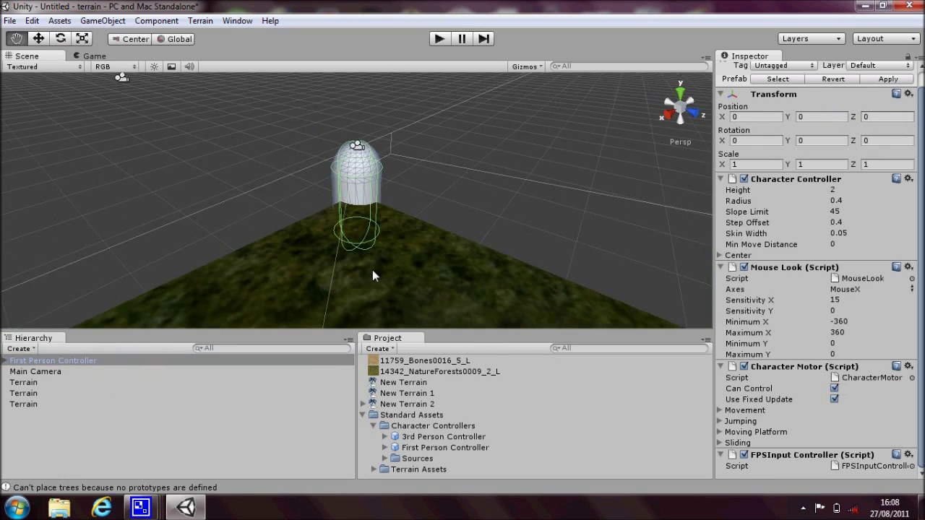
scroll(373, 268, down, 5)
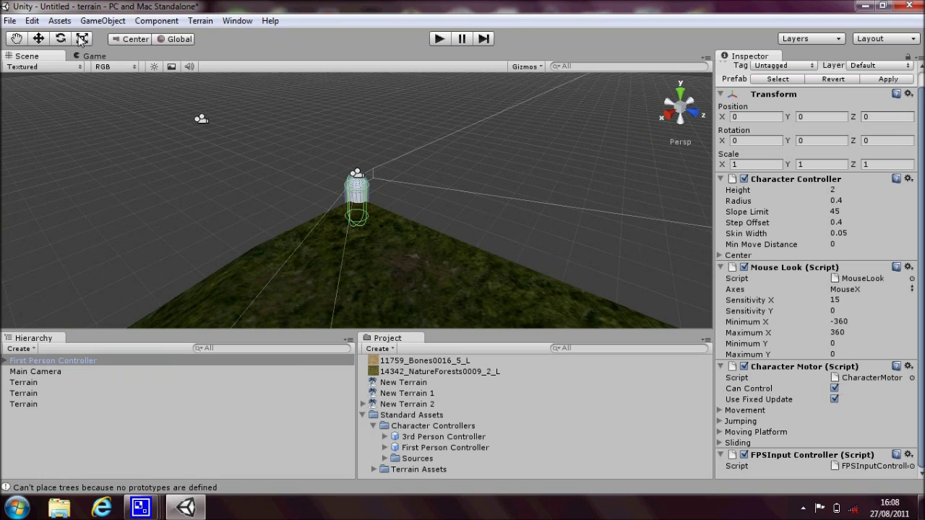
key(w)
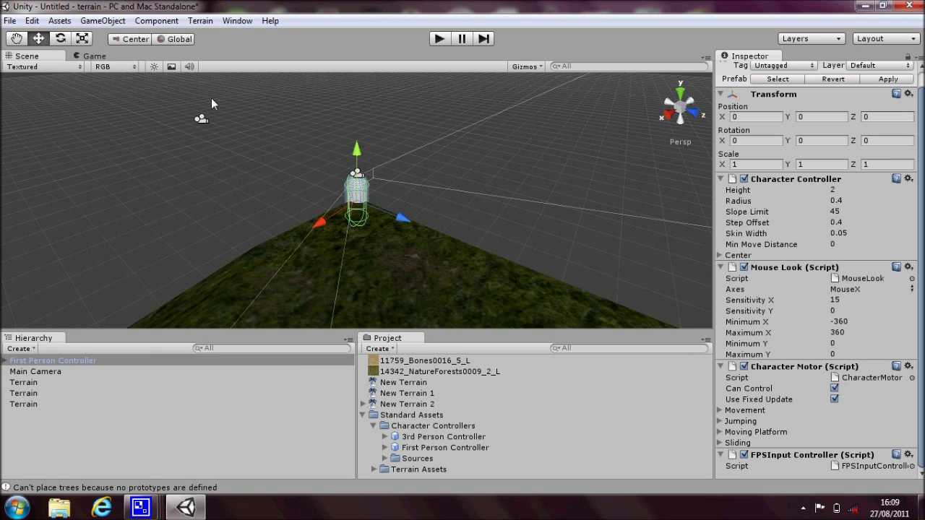
drag(357, 161, 358, 123)
drag(320, 174, 2, 223)
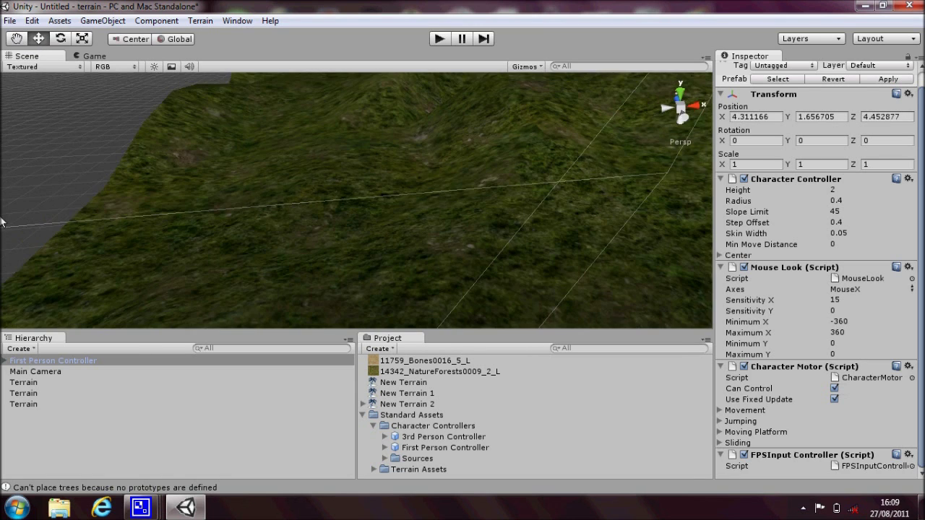
alt+drag(354, 224, 512, 134)
click(441, 38)
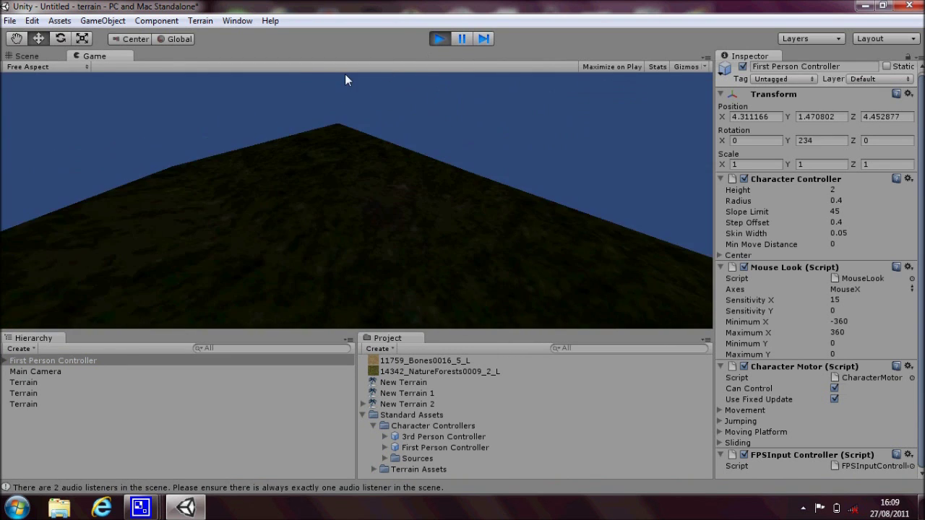
key(w)
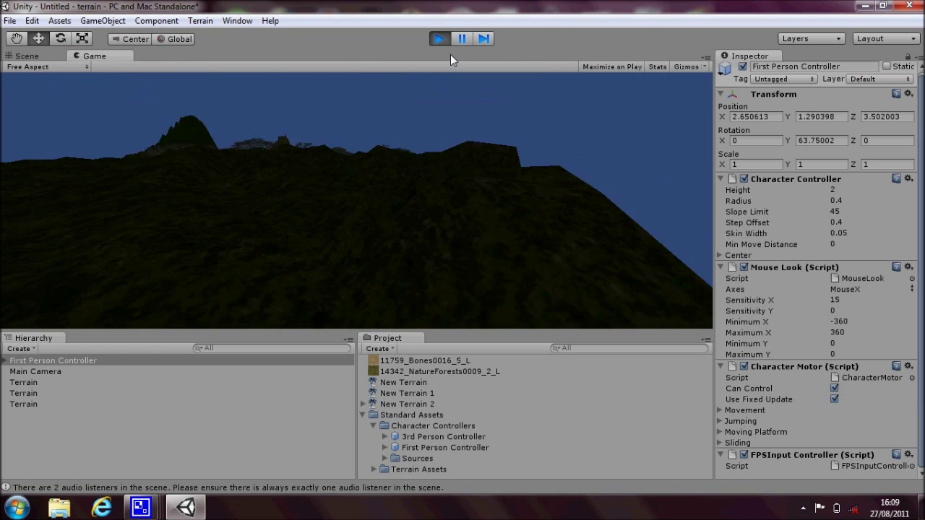
click(442, 44)
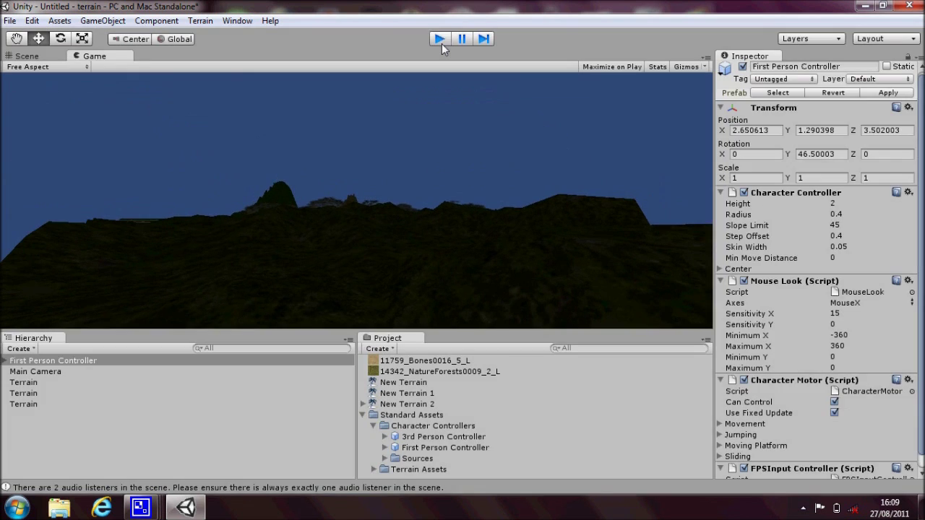
Step: From a top-down view, drag the First Person Controller along Z and X onto the island near the palm loop
scroll(341, 172, down, 5)
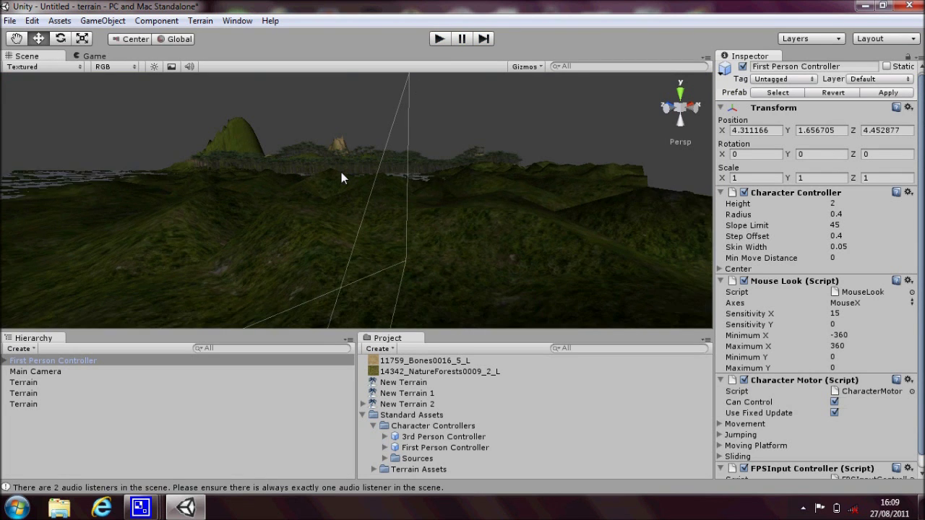
alt+drag(344, 170, 515, 171)
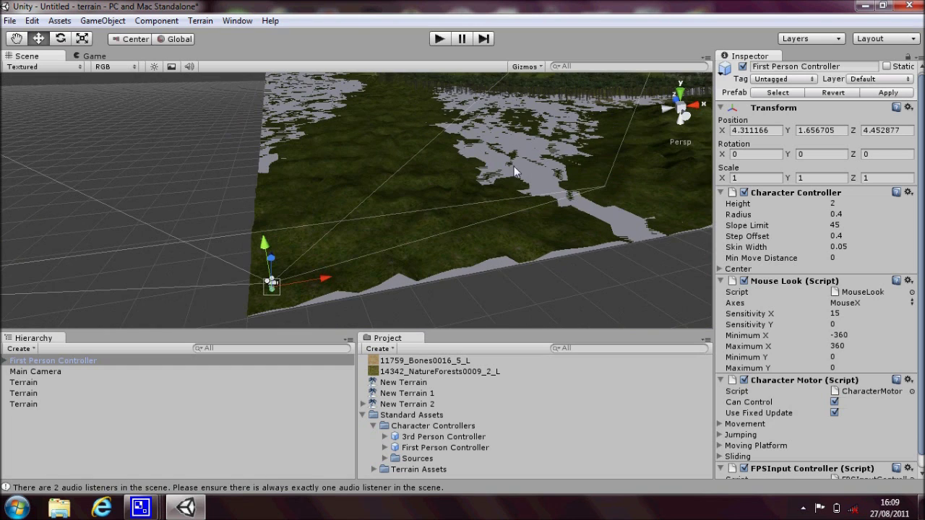
click(681, 95)
alt+drag(435, 191, 253, 247)
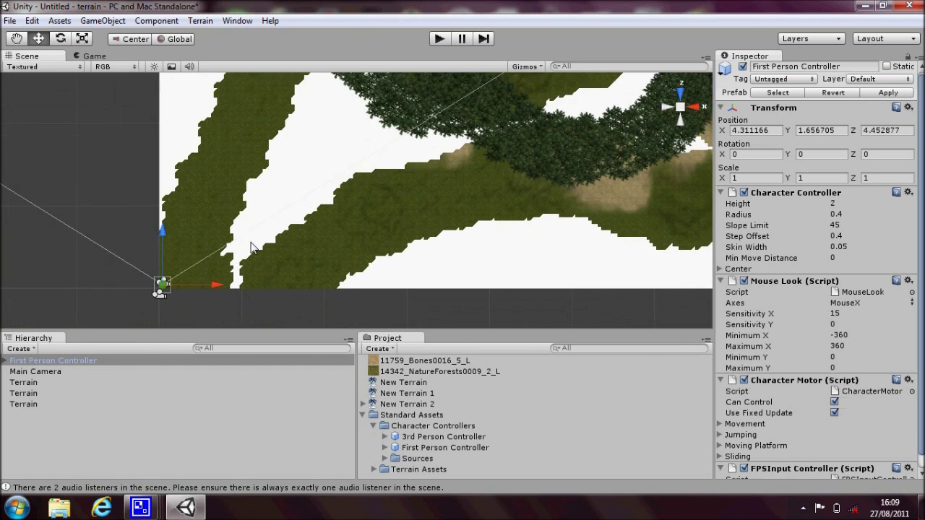
scroll(253, 247, down, 6)
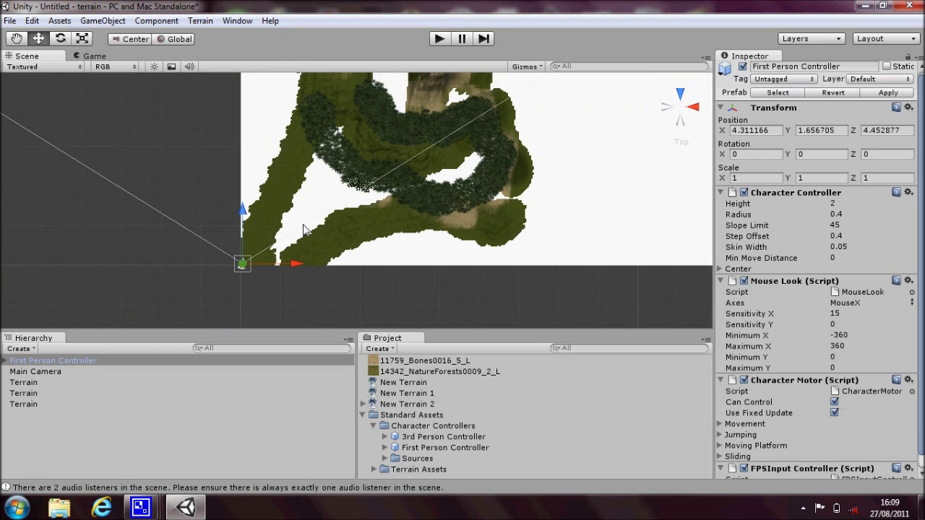
scroll(303, 230, down, 1)
drag(253, 209, 256, 97)
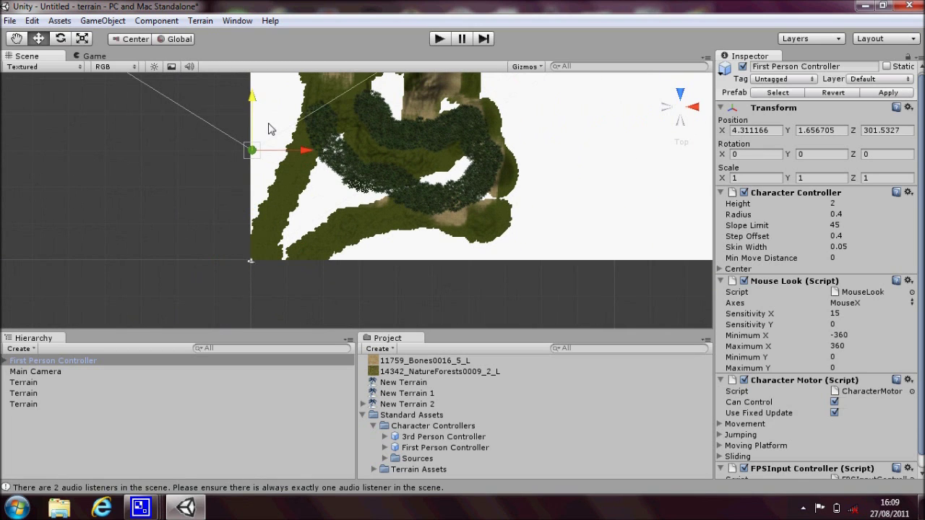
drag(305, 155, 417, 145)
scroll(418, 144, up, 1)
scroll(417, 142, up, 2)
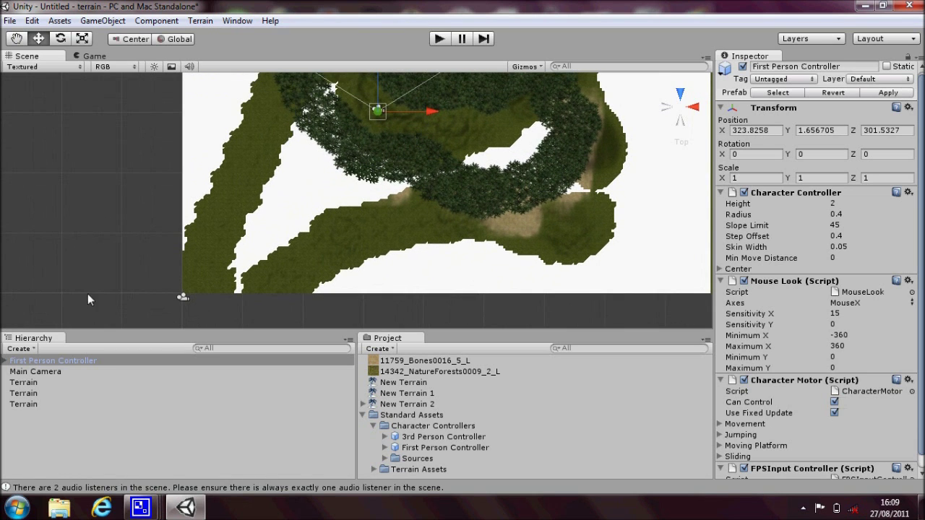
Step: Frame the controller at about 323.8, 14.6, 301.5 on the hillside and start play mode
click(65, 361)
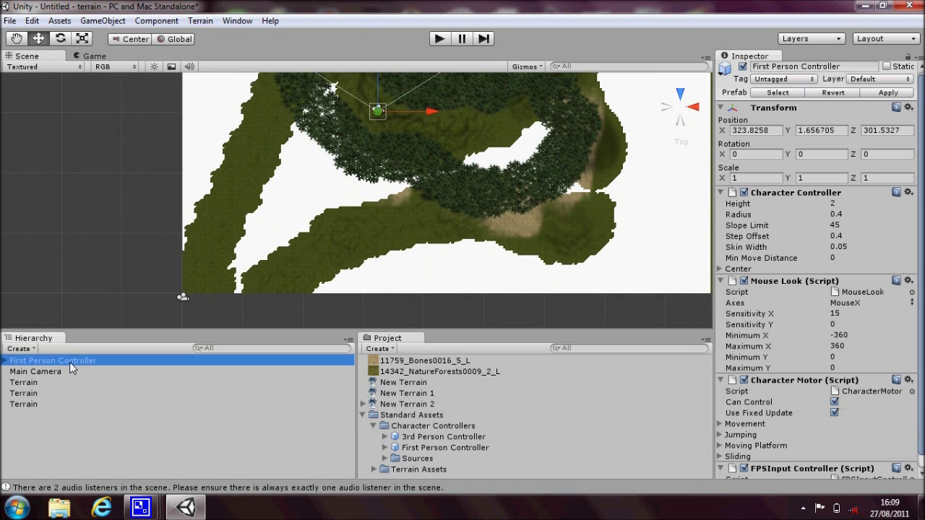
key(f)
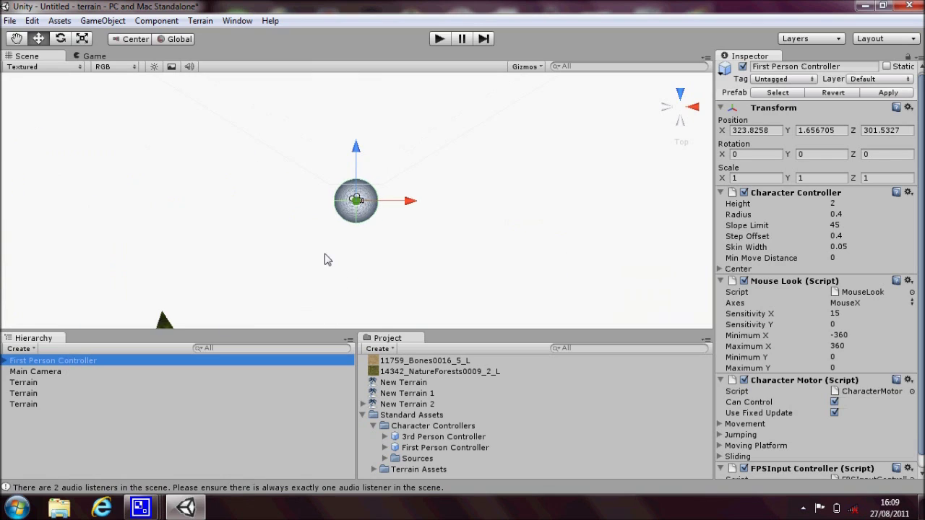
scroll(321, 250, down, 5)
alt+drag(365, 225, 401, 93)
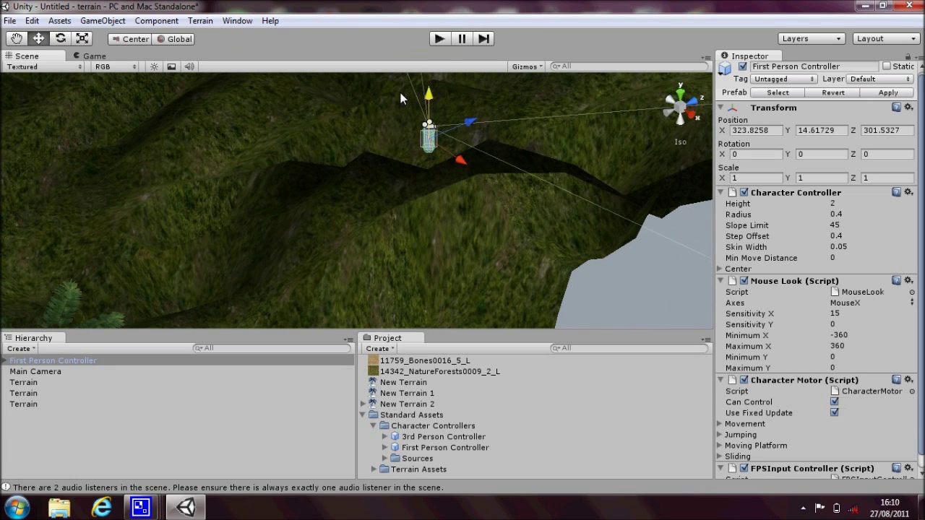
click(438, 39)
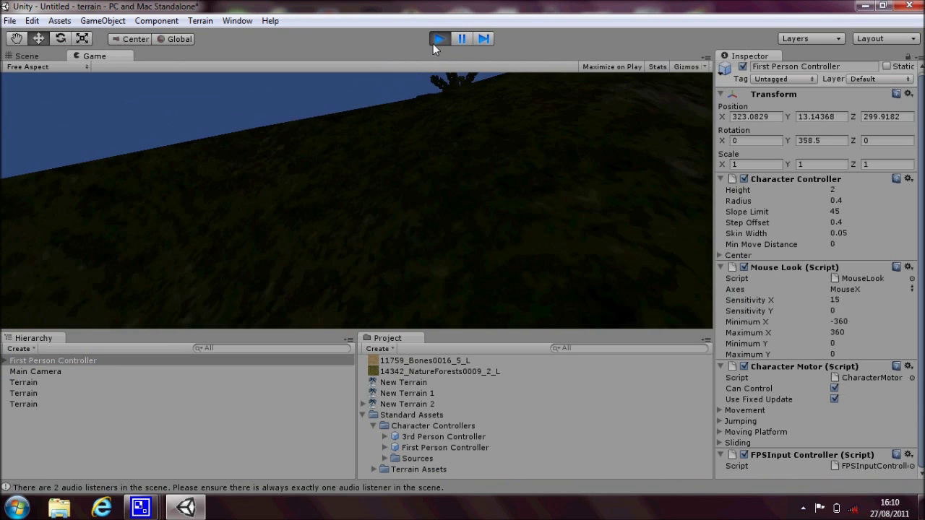
Step: Walk the player toward the palm trees, then stop play mode and zoom out the Scene view
key(w)
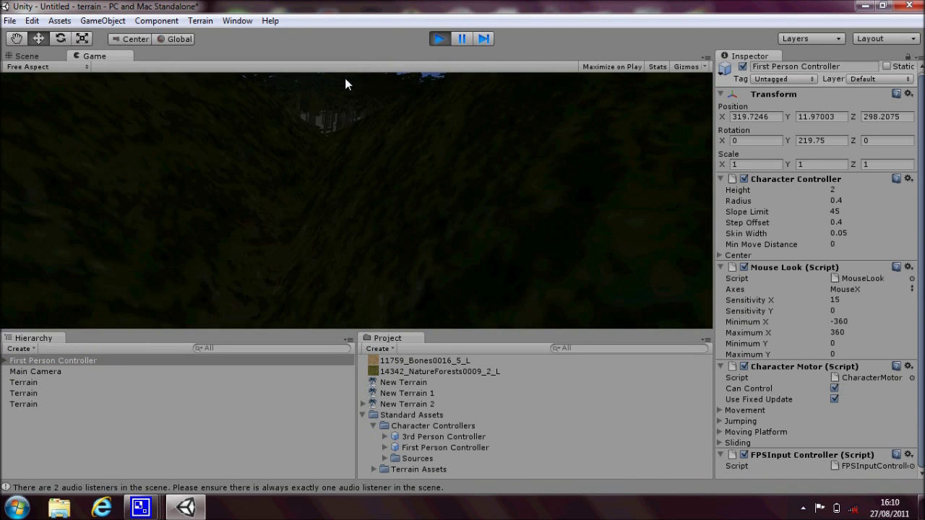
key(w)
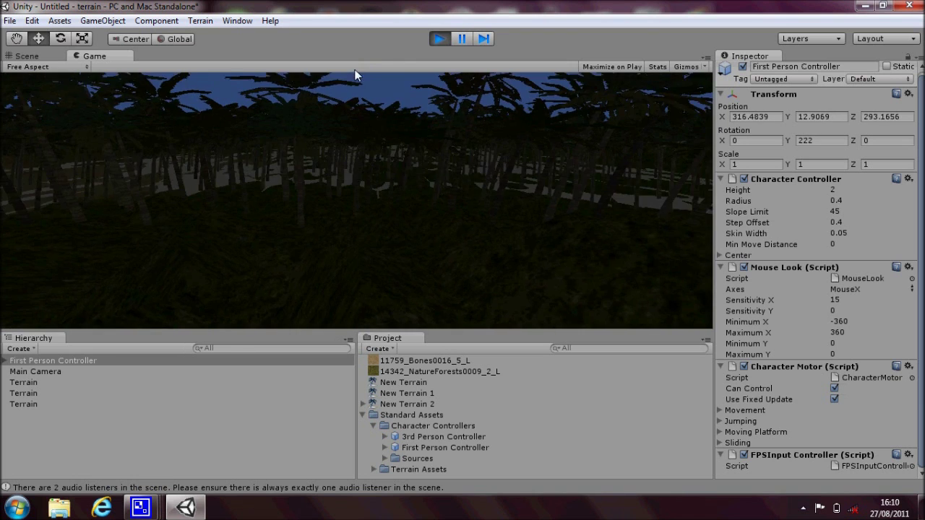
key(w)
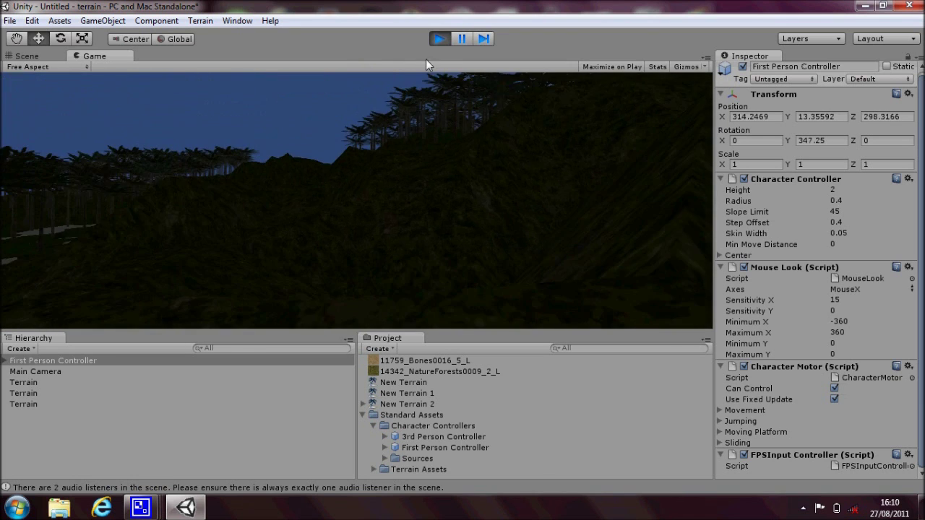
click(439, 40)
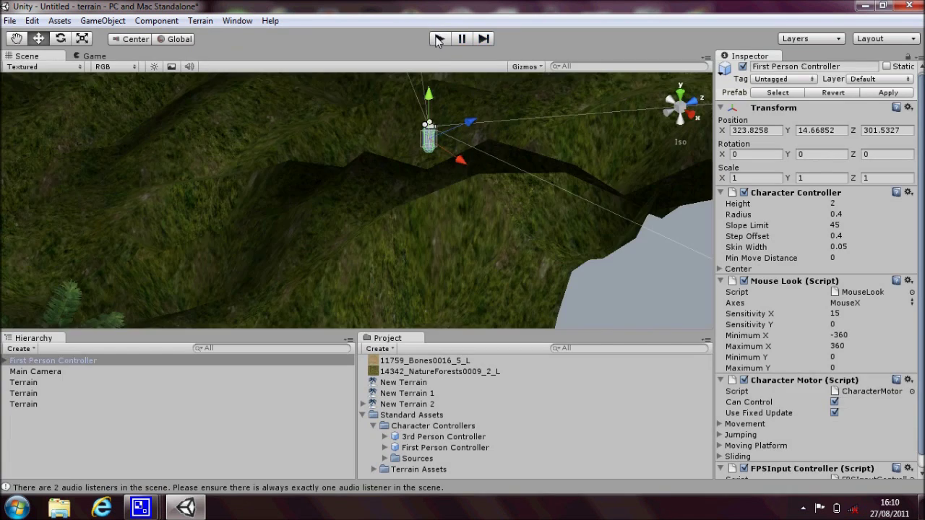
scroll(266, 181, down, 10)
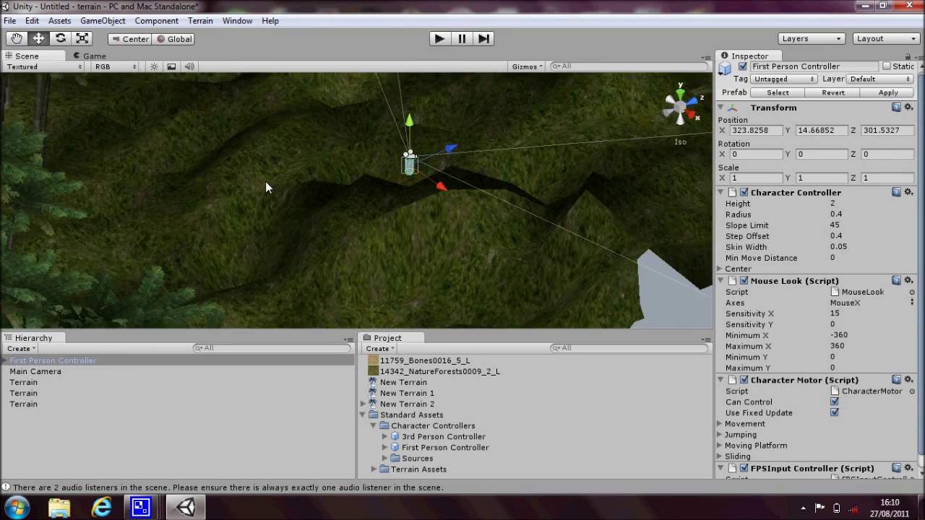
scroll(268, 173, down, 6)
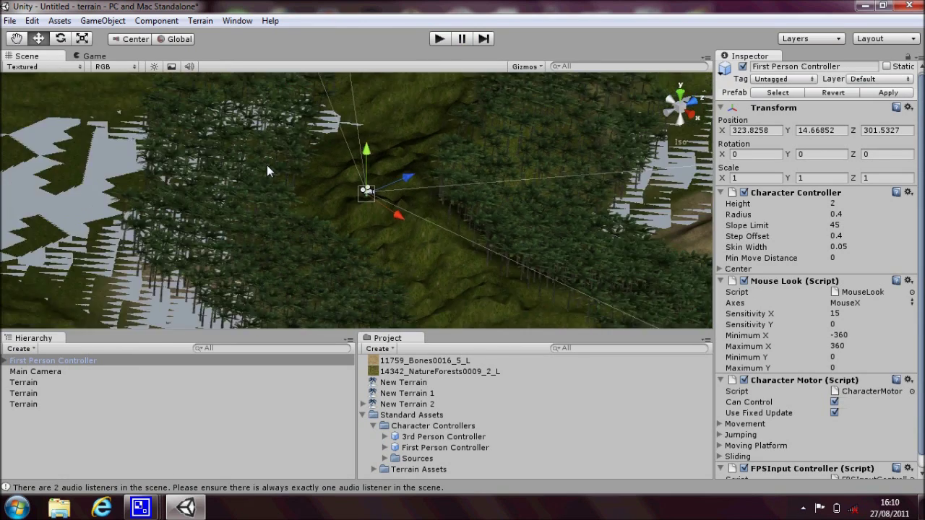
Step: Create a Point Light from the GameObject menu and raise it above the terrain
click(108, 20)
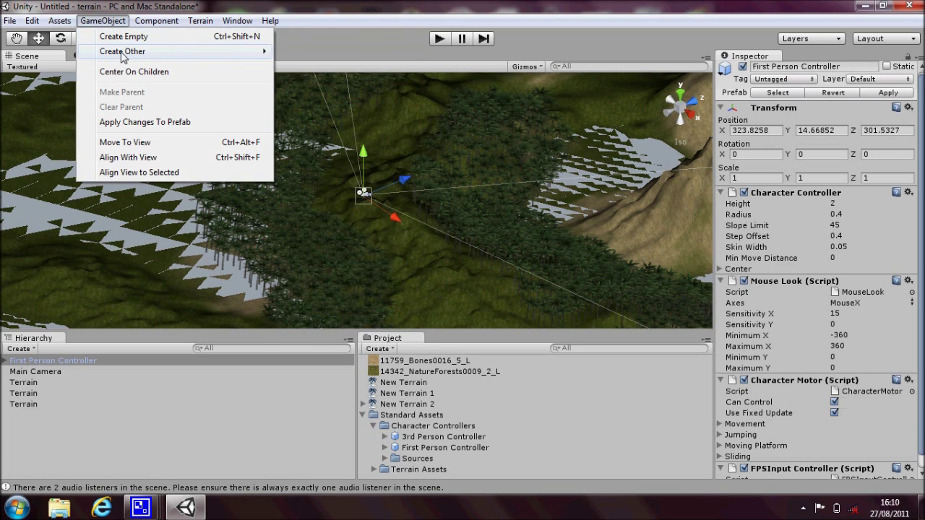
mouse_move(124, 52)
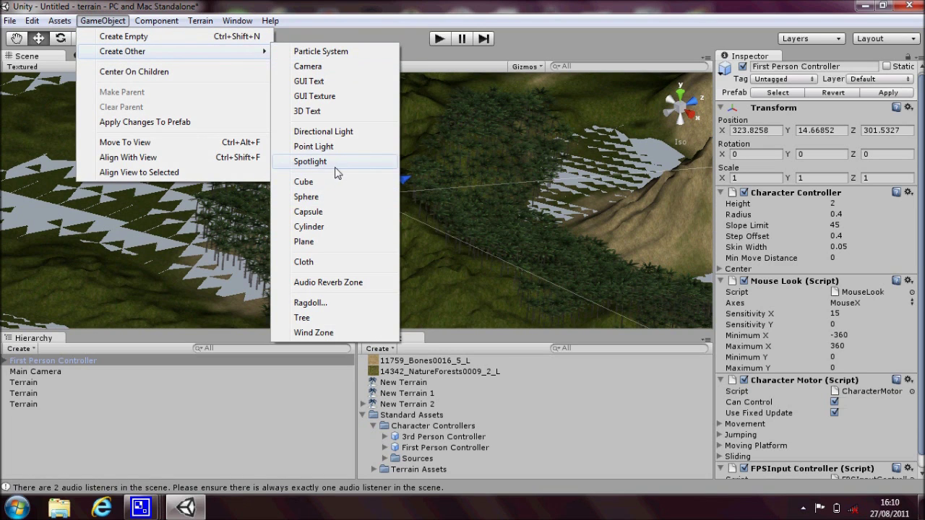
click(338, 147)
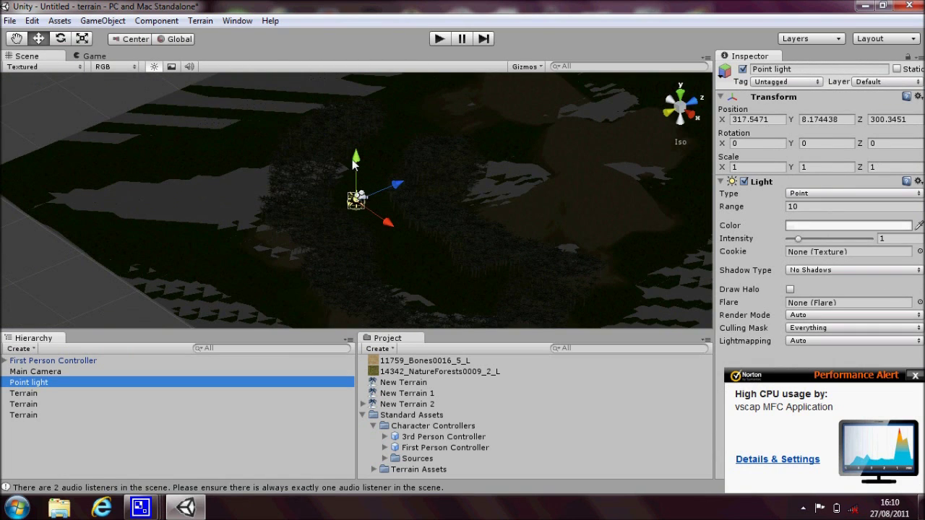
drag(352, 159, 371, 91)
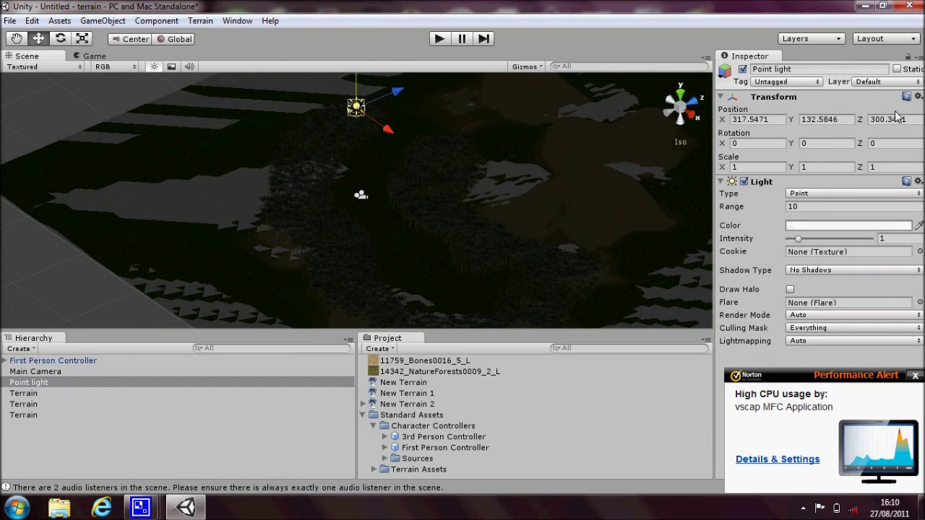
Step: Reset the point light's position to X 0, Y 0, Z 0, then lift it above the terrain
click(759, 119)
text(0)
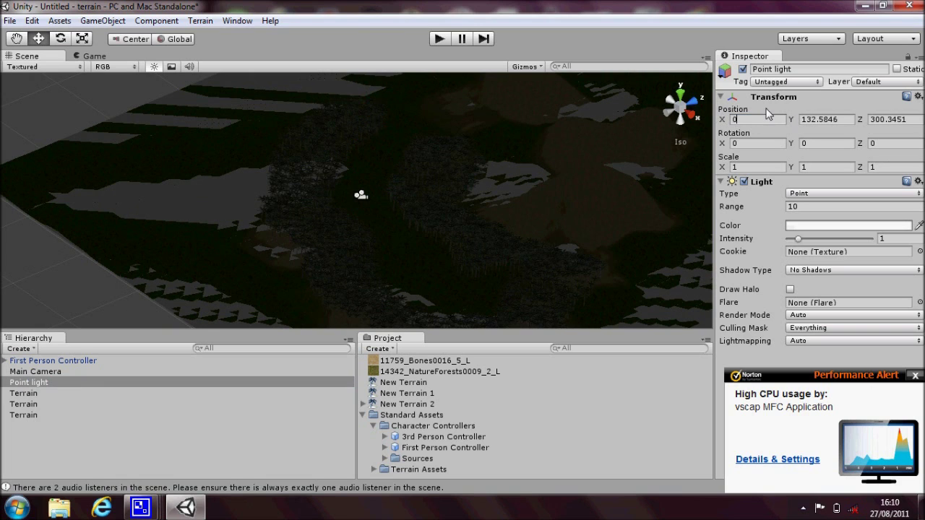
click(842, 118)
text(0)
key(Tab)
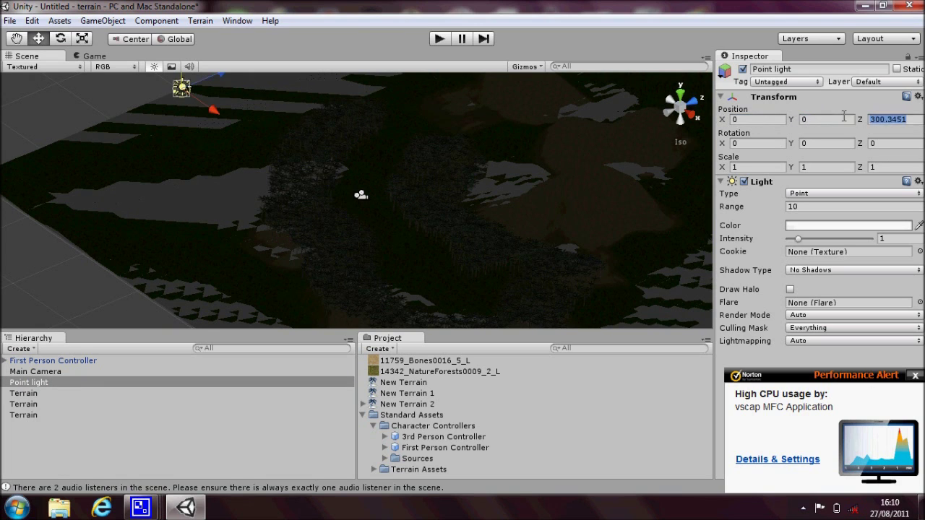
text(0)
scroll(354, 193, down, 5)
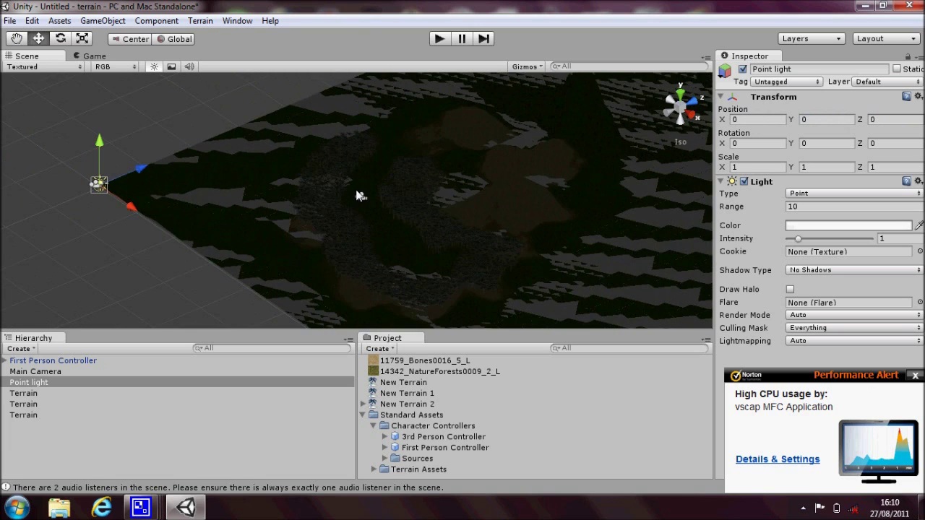
drag(98, 144, 471, 178)
Step: Frame the point light, raise it higher, and set its Range to 100
double_click(36, 383)
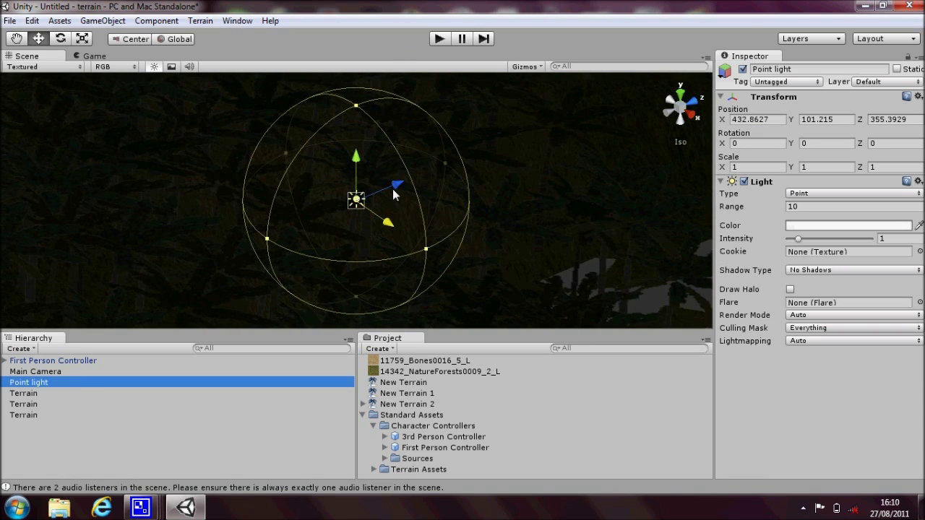
scroll(392, 189, down, 5)
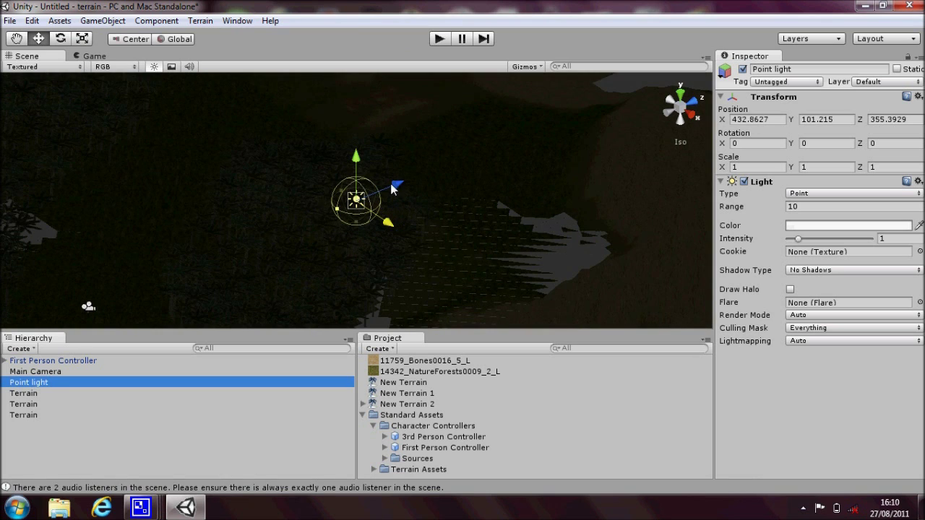
drag(356, 165, 357, 71)
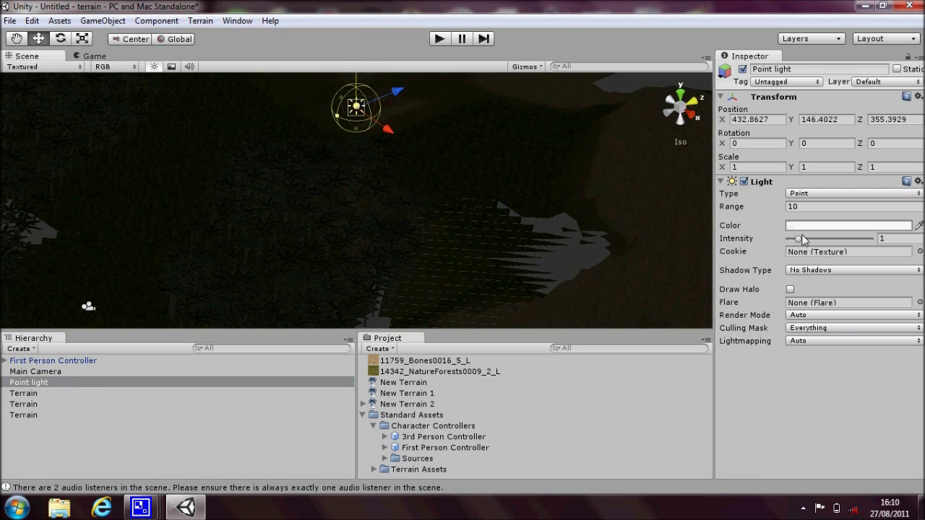
click(769, 205)
text(100)
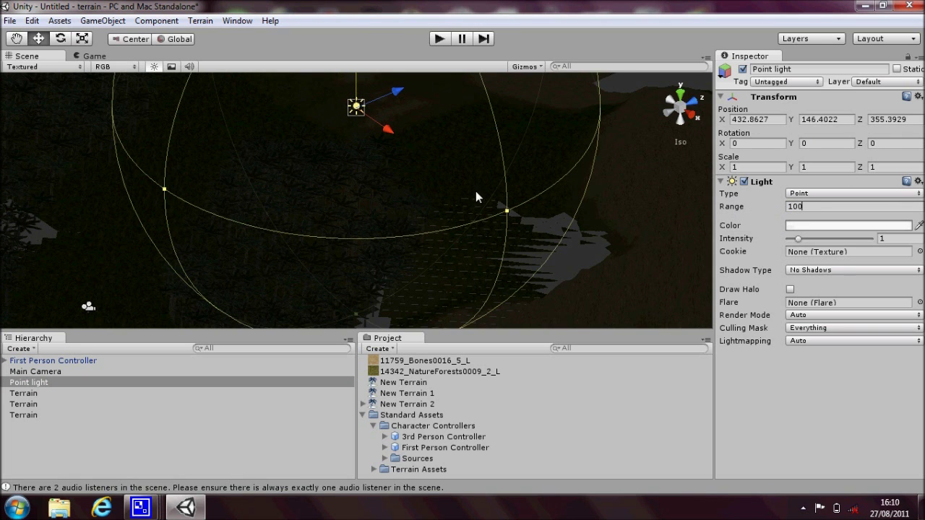
scroll(476, 192, down, 4)
scroll(474, 192, down, 5)
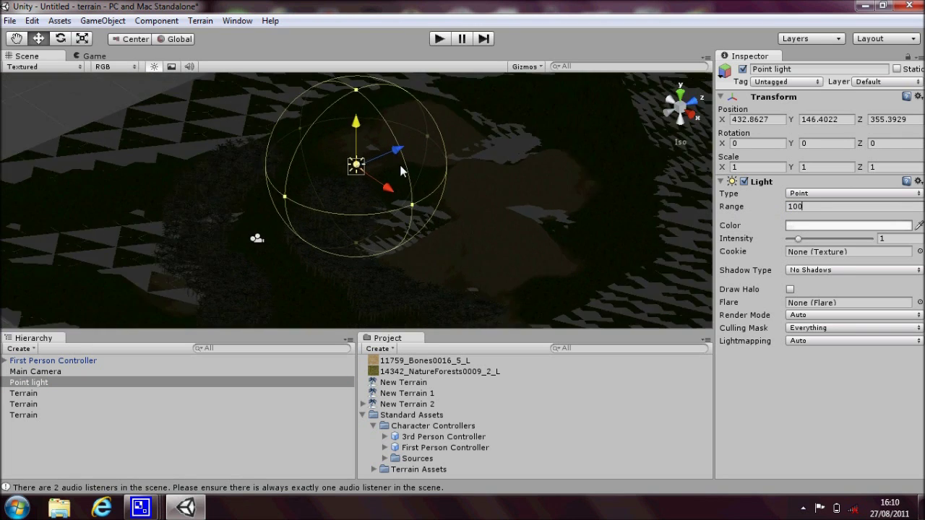
drag(359, 134, 361, 191)
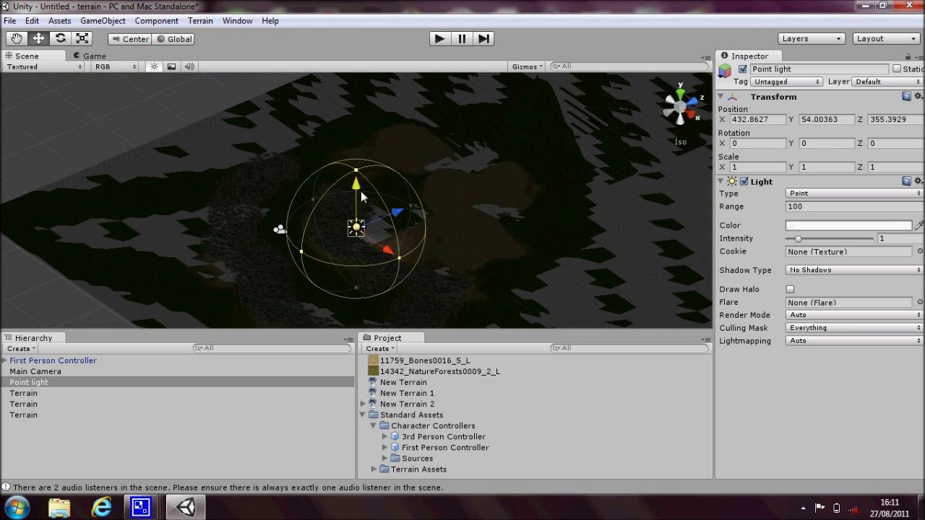
Step: Set the light's Range to 1000, lift it high above the island, set Intensity about 2, and test-run
drag(799, 243, 839, 244)
click(820, 212)
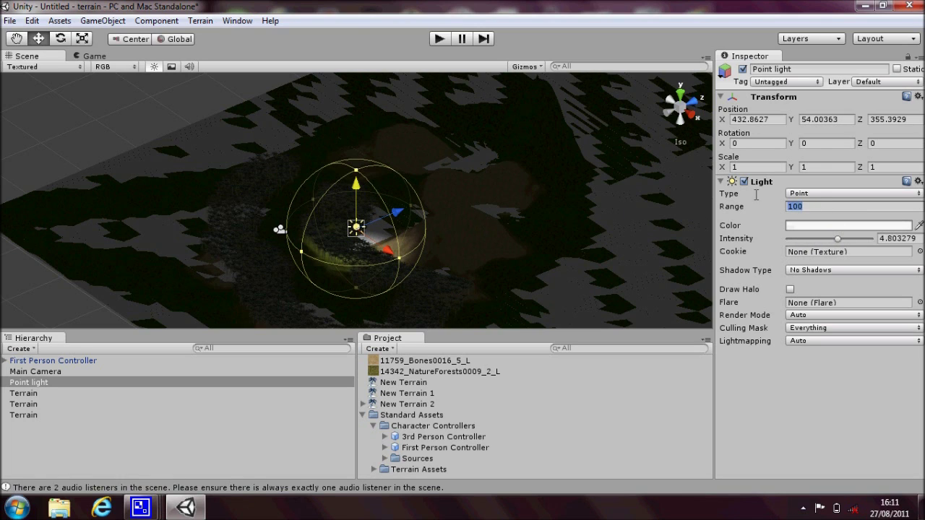
text(1000)
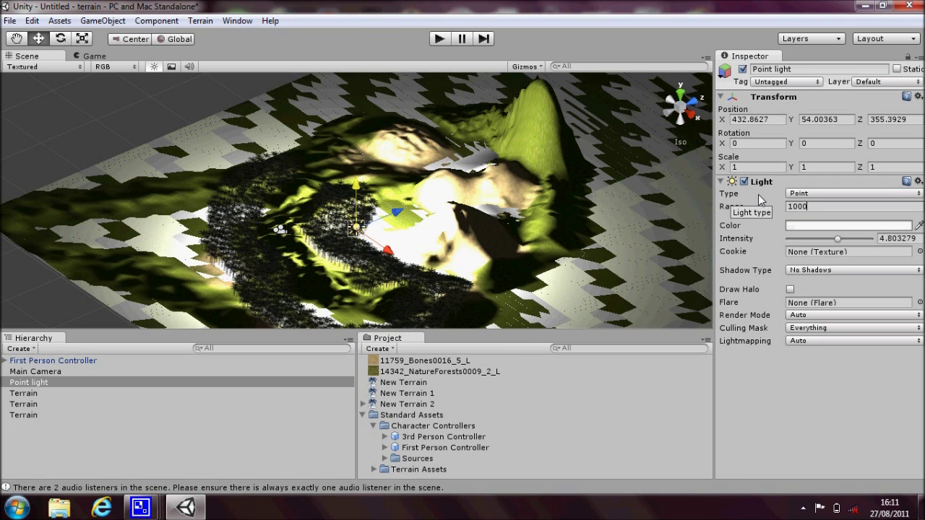
drag(364, 184, 363, 41)
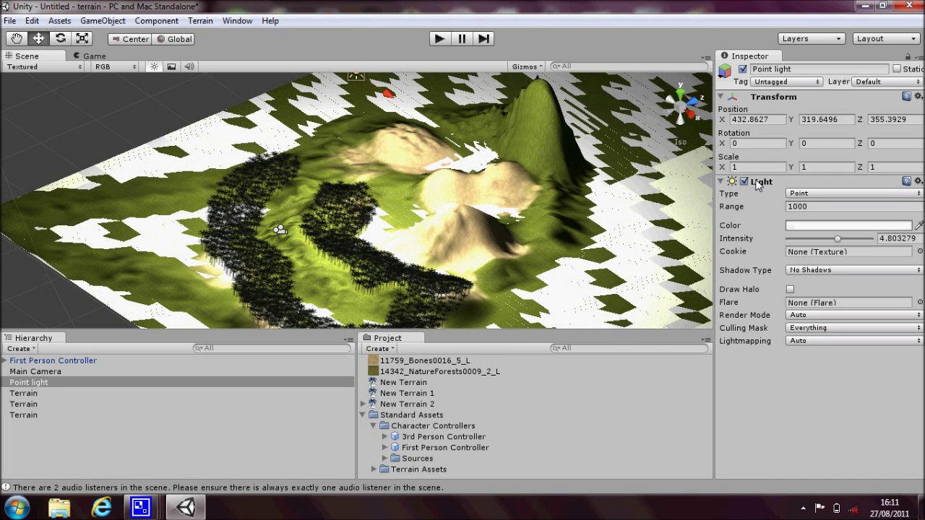
drag(845, 243, 813, 243)
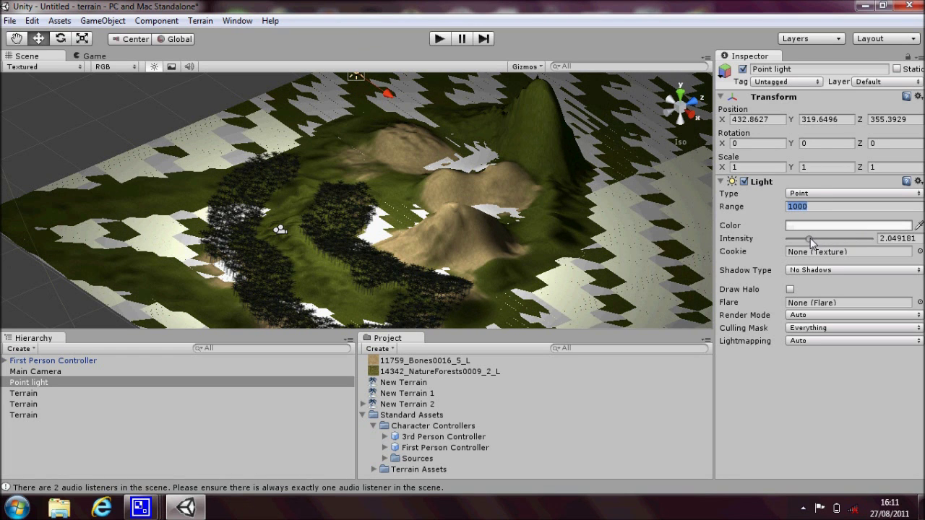
click(441, 43)
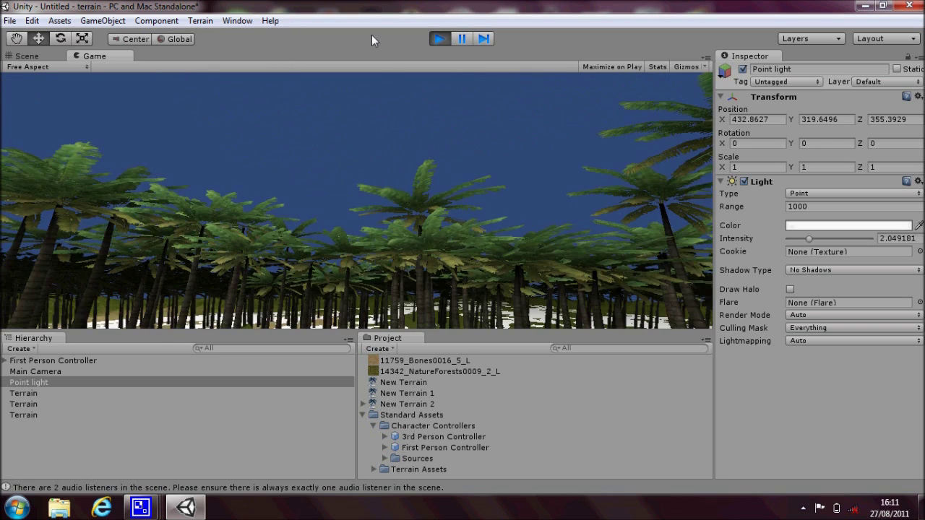
click(439, 38)
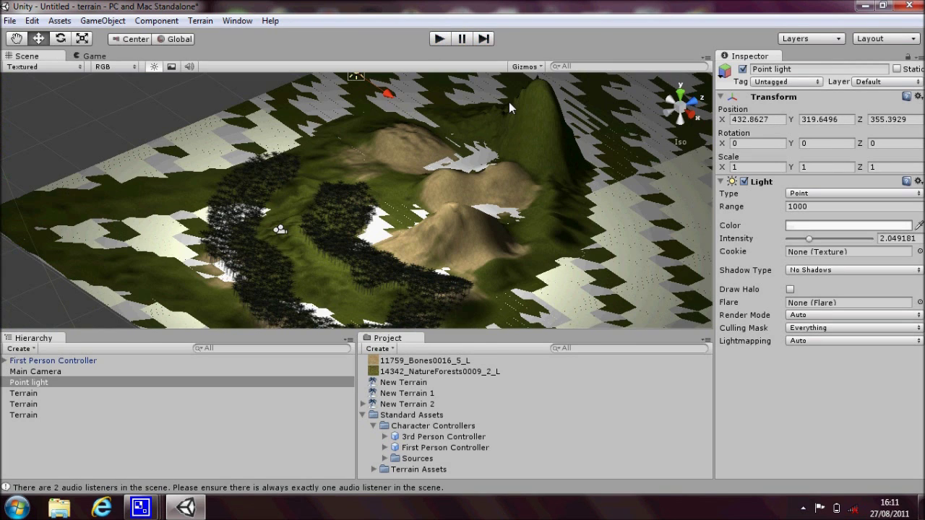
click(364, 418)
Step: Import all files of the standard Skyboxes package into the project, then open the Edit menu
right_click(394, 440)
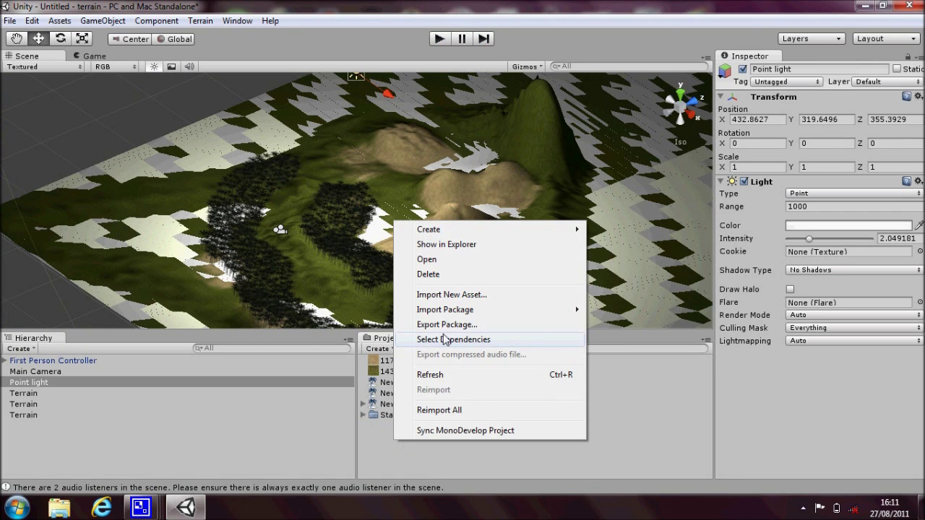
mouse_move(451, 316)
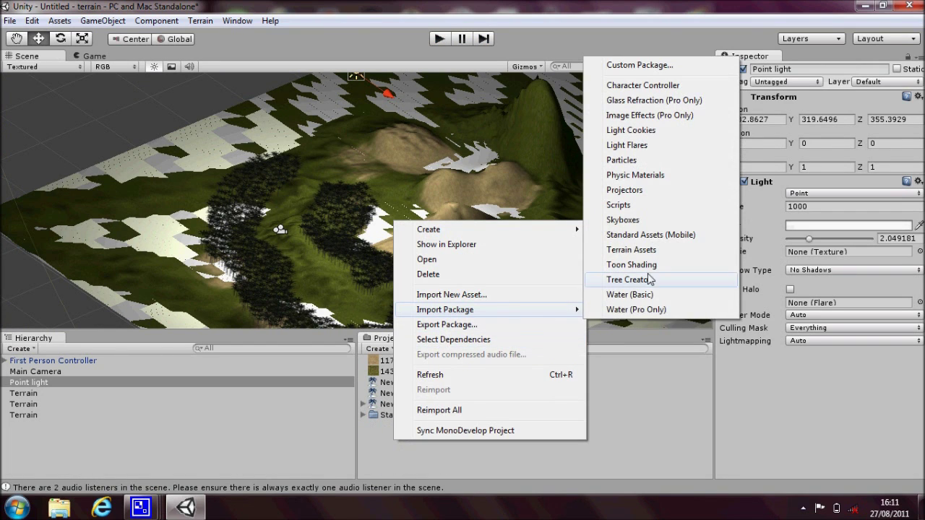
click(636, 220)
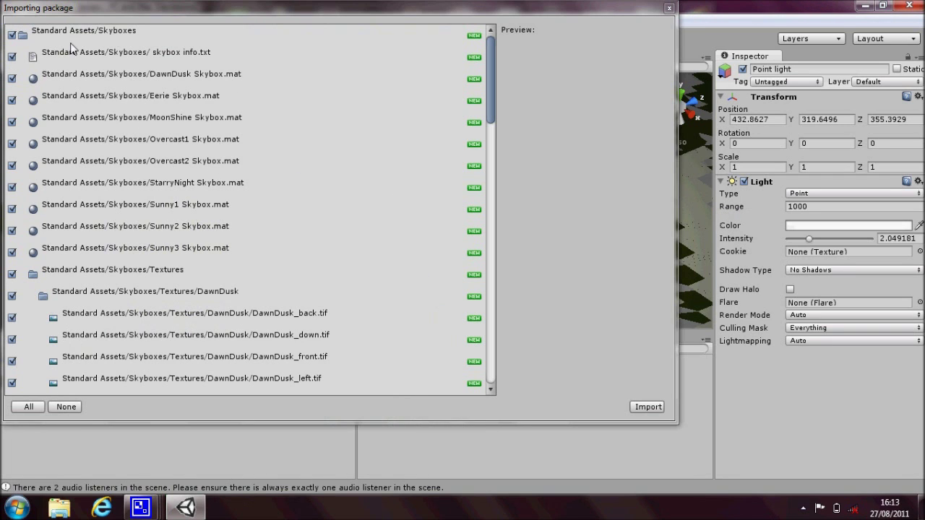
drag(494, 64, 490, 307)
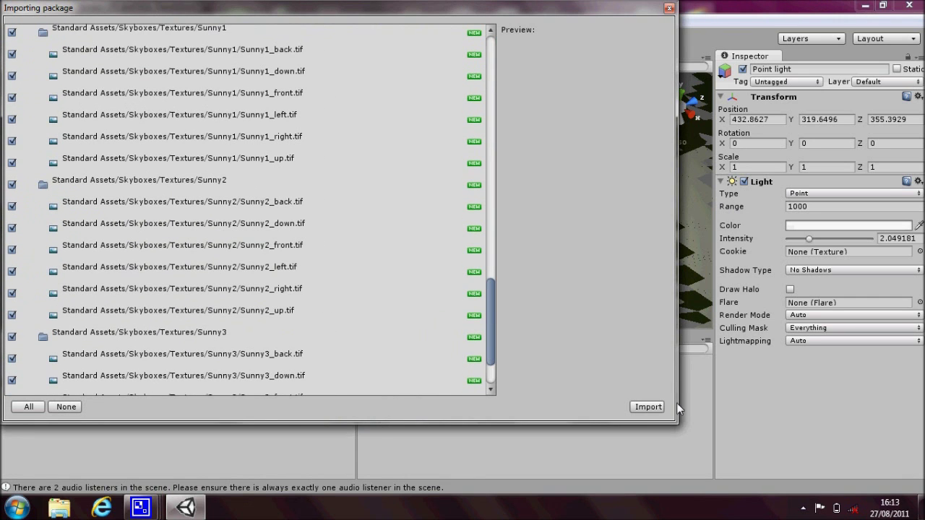
click(655, 408)
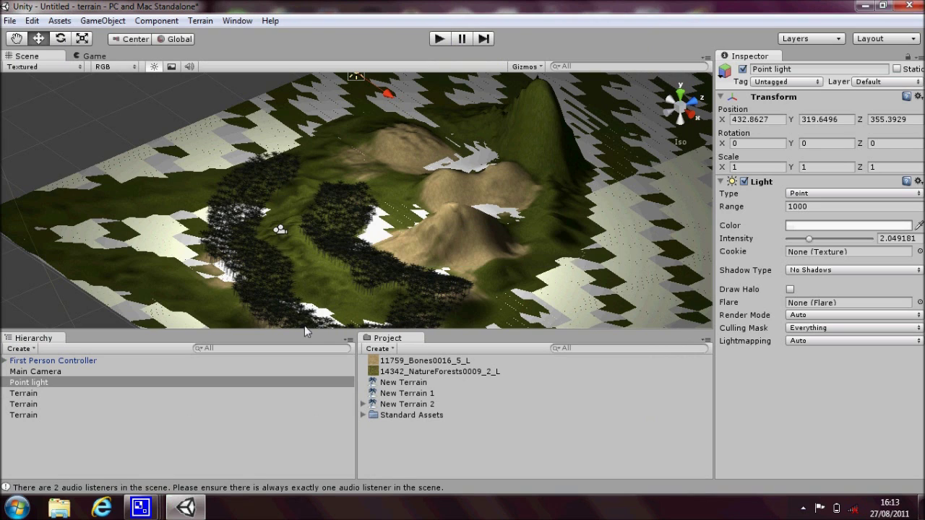
click(29, 23)
Step: In Render Settings, set the Skybox Material to Sunny1 Skybox
click(83, 331)
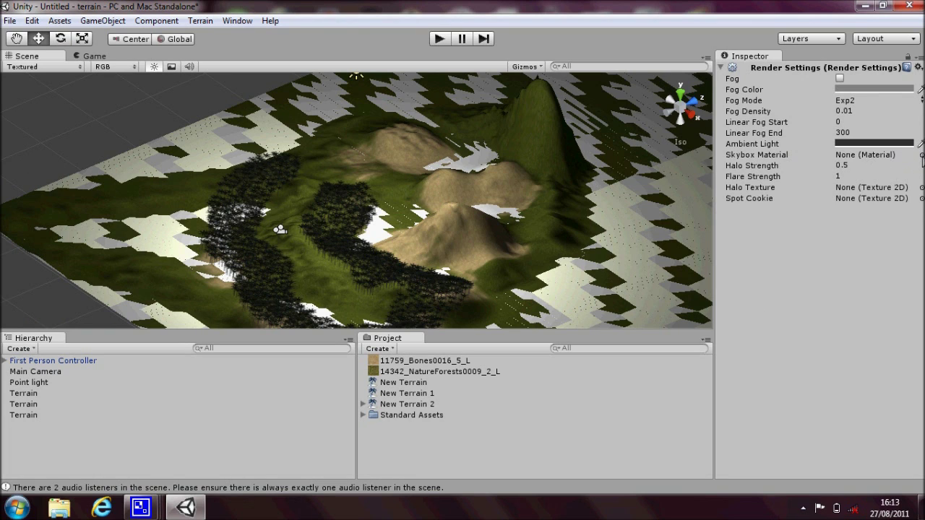
click(921, 155)
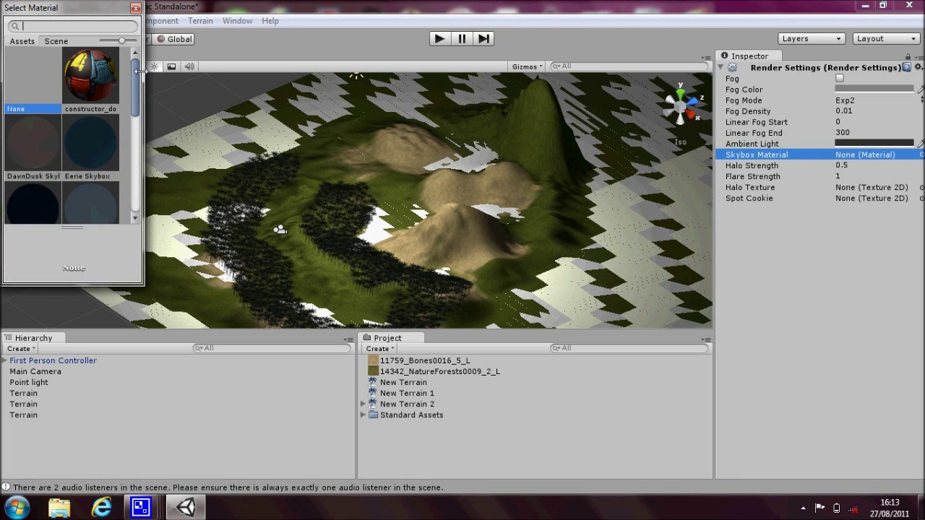
drag(134, 78, 139, 158)
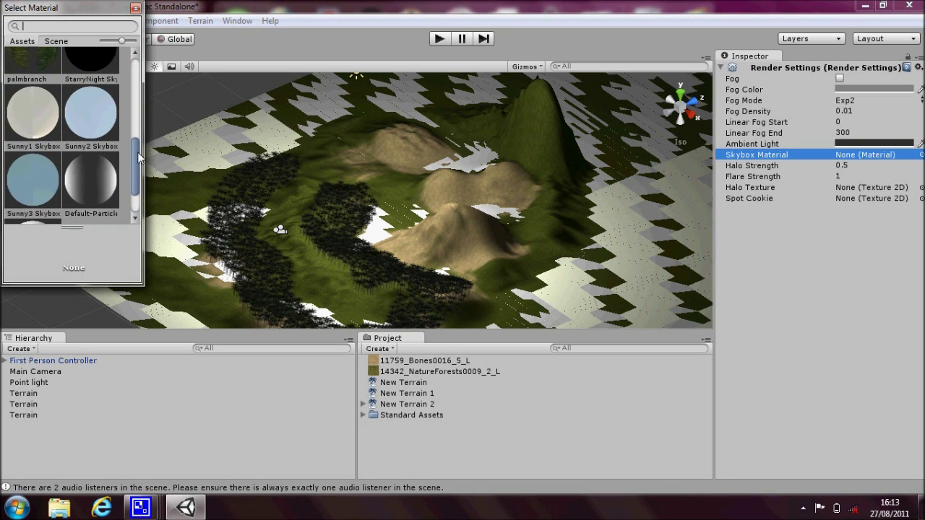
double_click(29, 118)
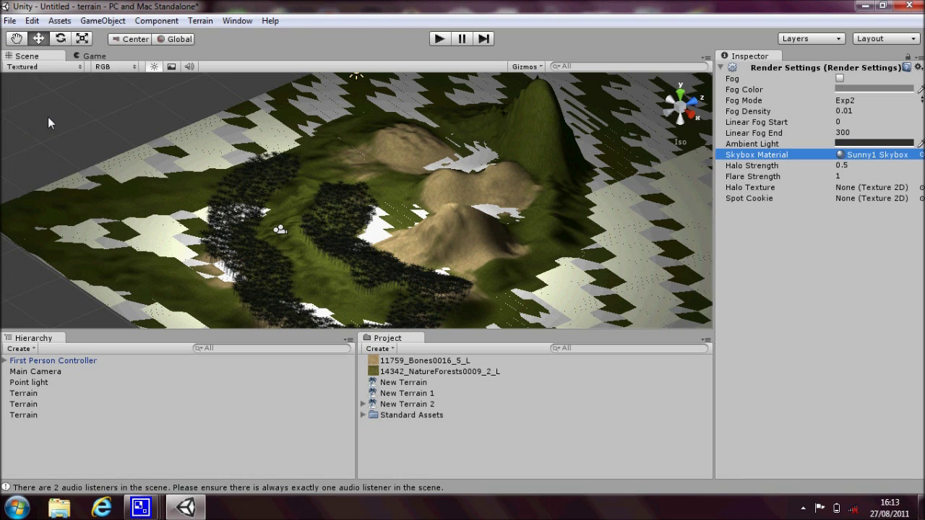
click(441, 40)
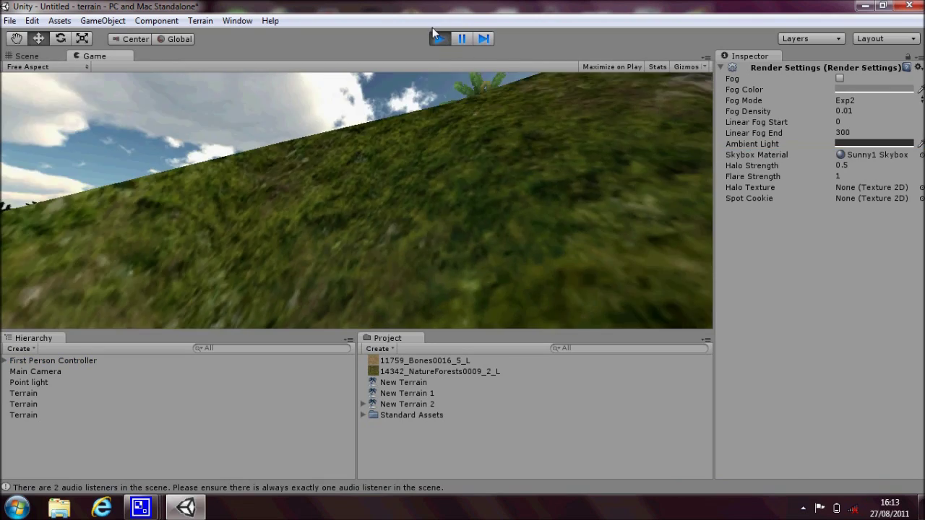
key(w)
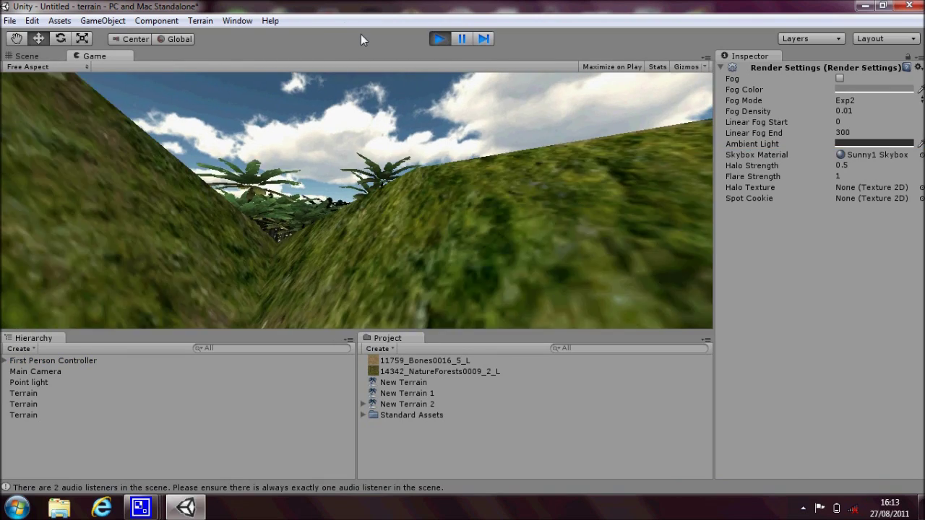
key(w)
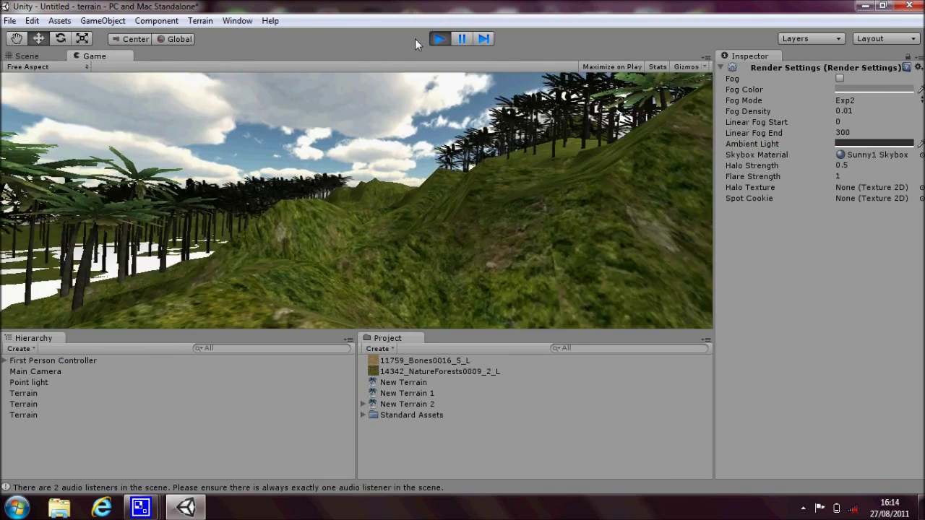
key(w)
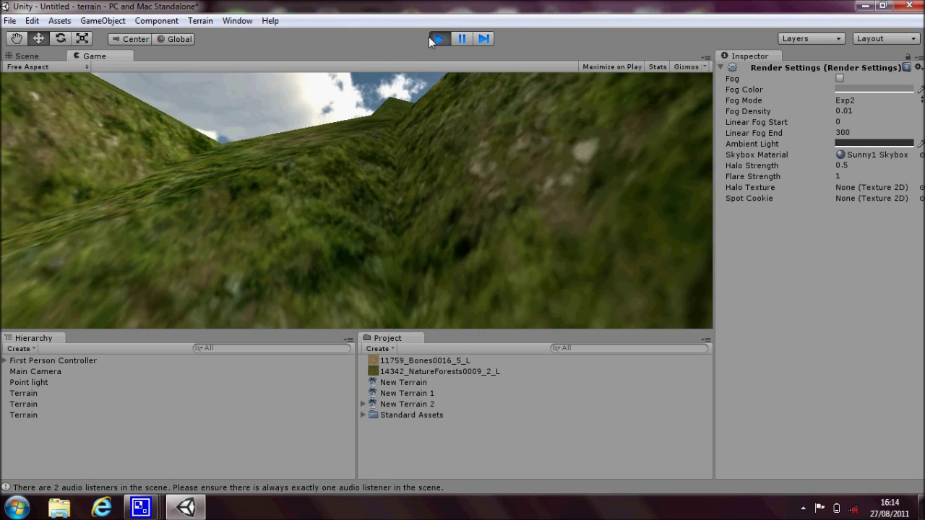
click(433, 36)
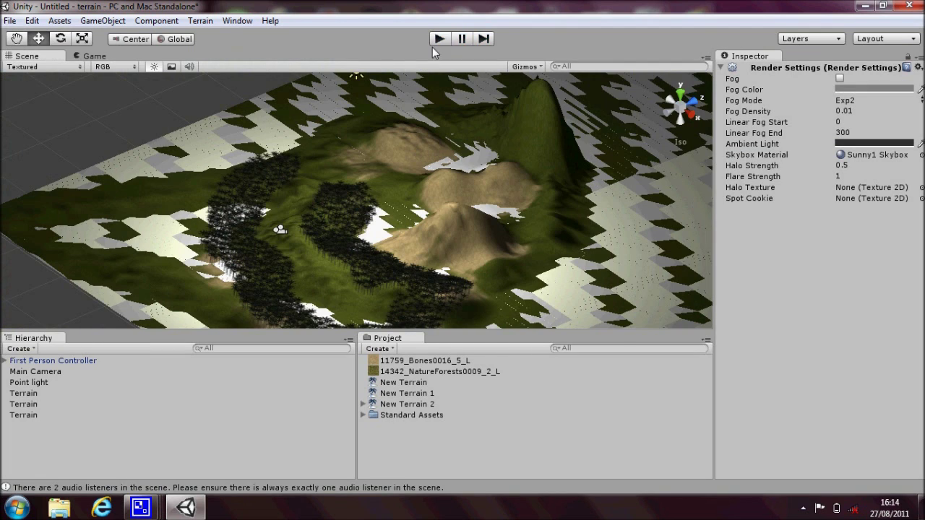
Step: Move the First Person Controller along Z to 506.65, frame it, and start the game
click(43, 362)
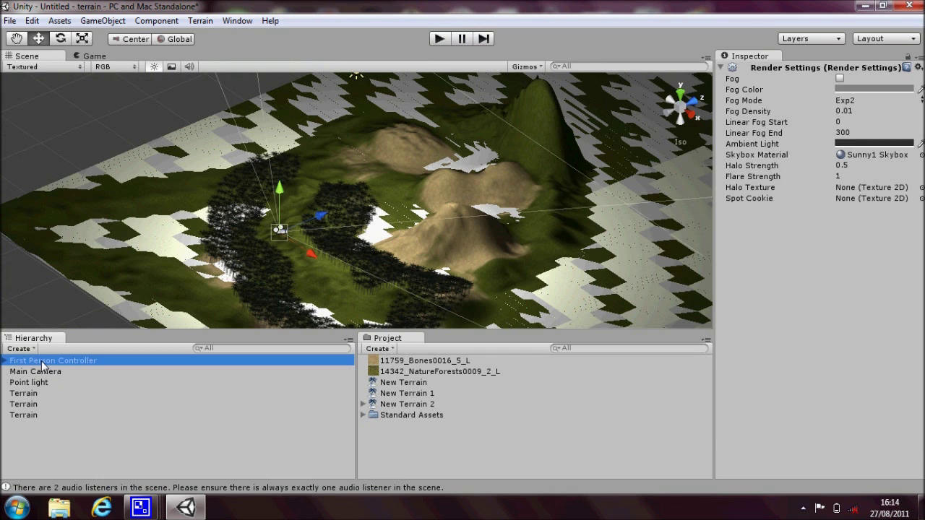
drag(331, 210, 432, 168)
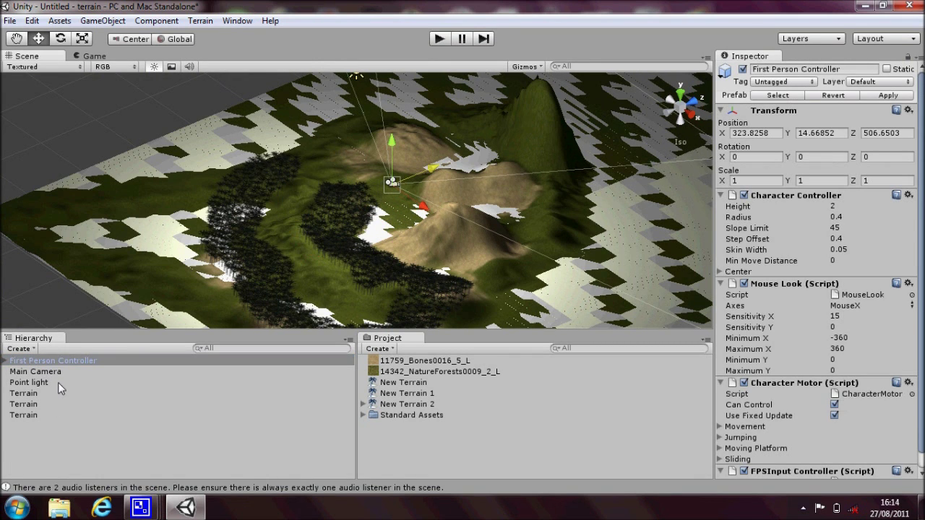
double_click(58, 360)
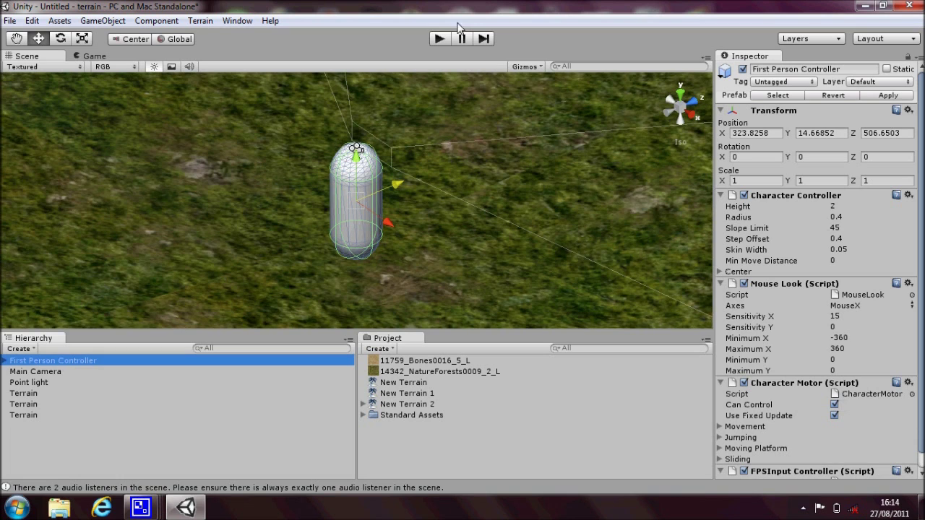
click(446, 38)
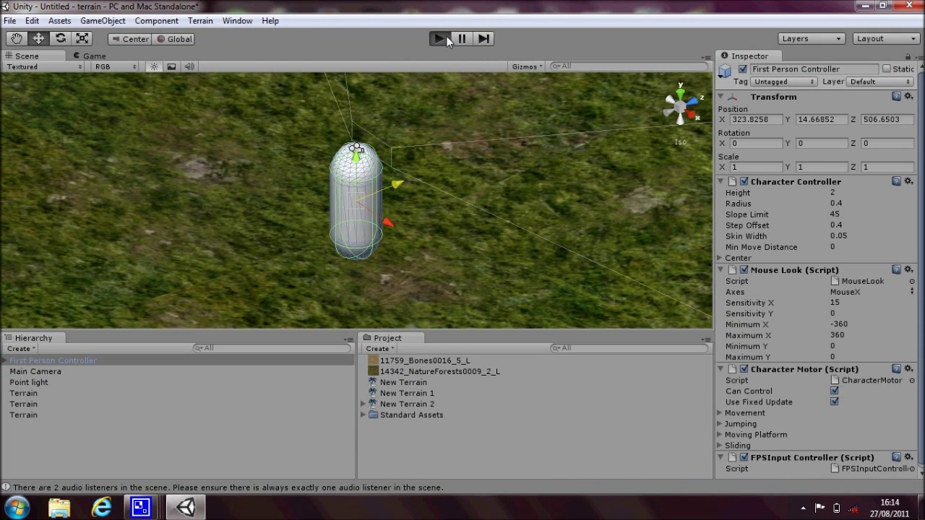
Step: Walk the player uphill across grass and rocky ground, turning left and right, then back away
key(w)
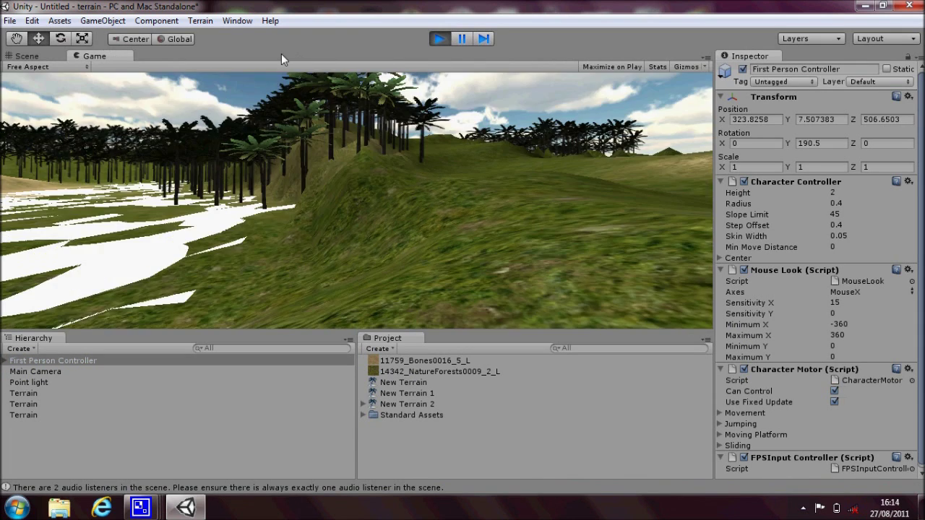
key(w)
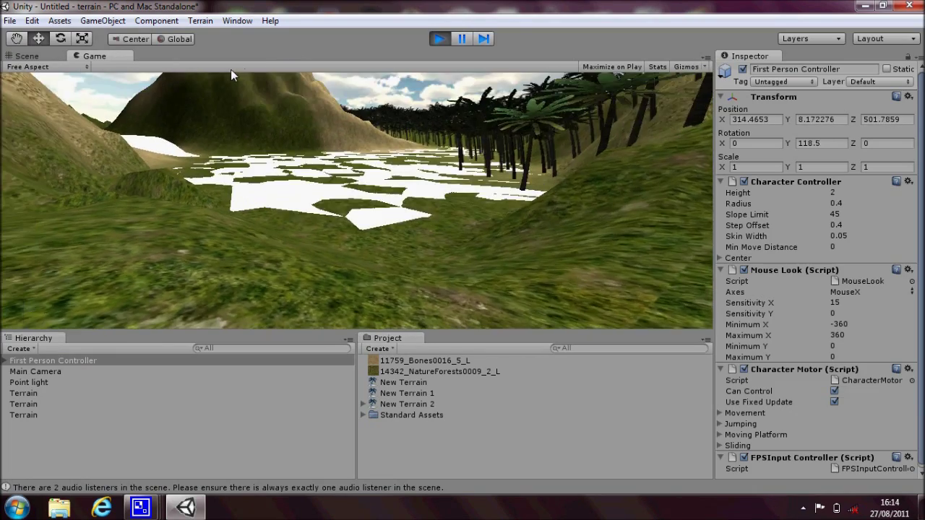
key(w)
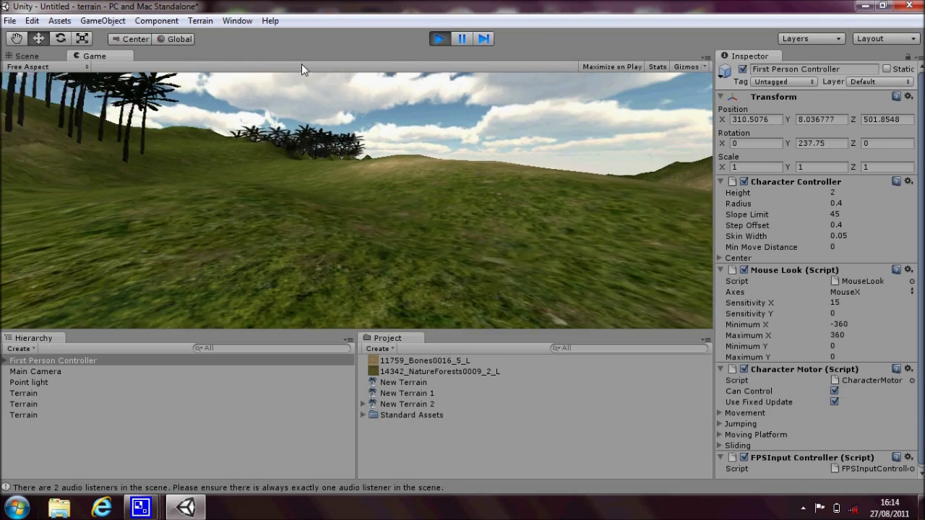
key(w)
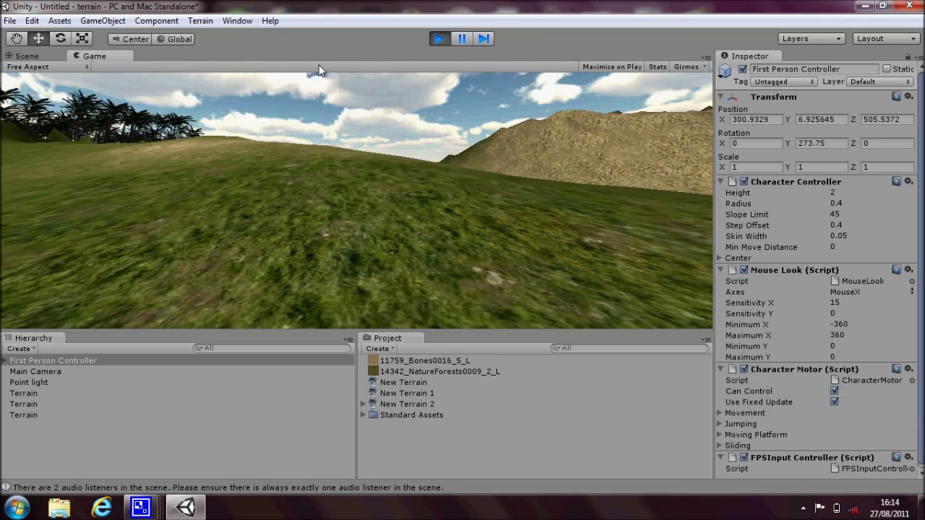
key(w)
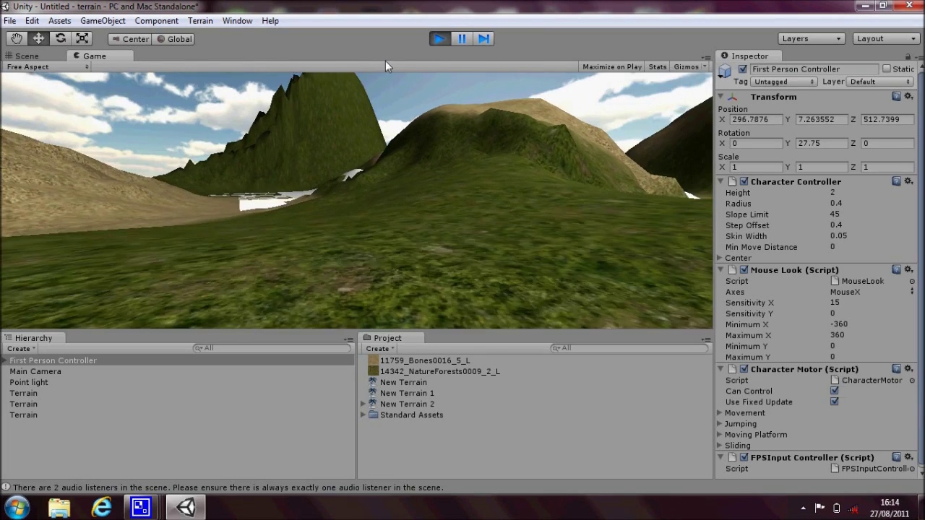
key(w)
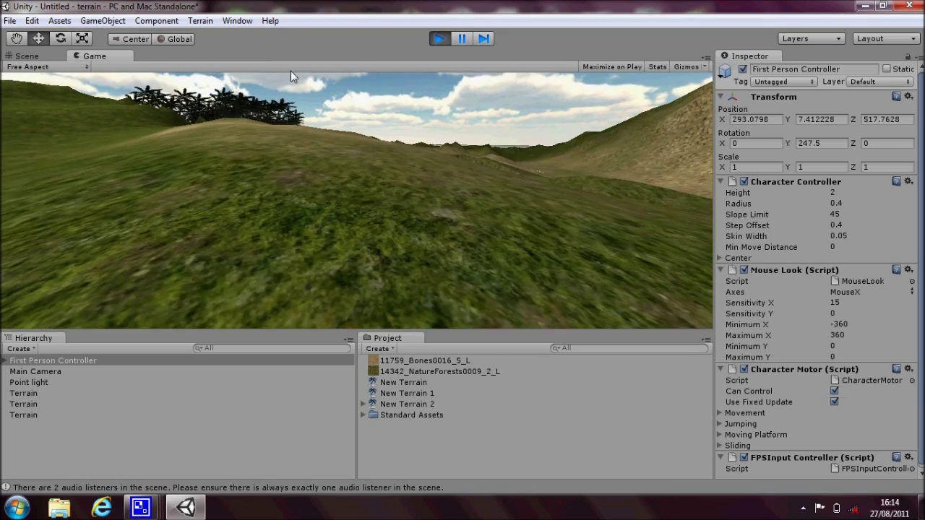
key(w)
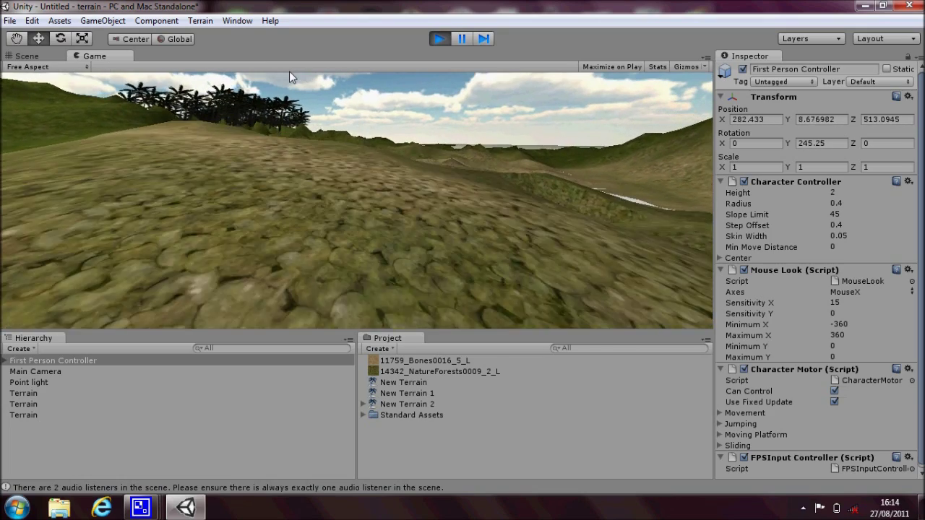
key(w)
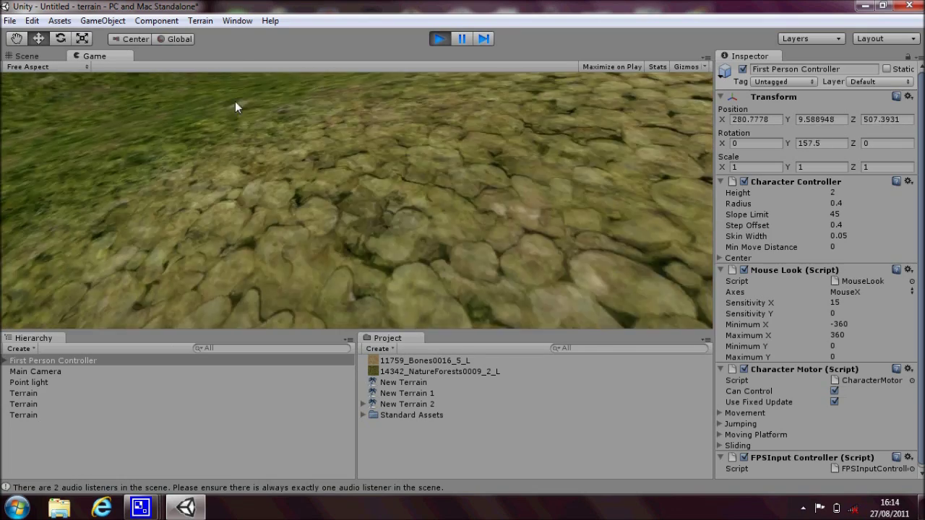
key(s)
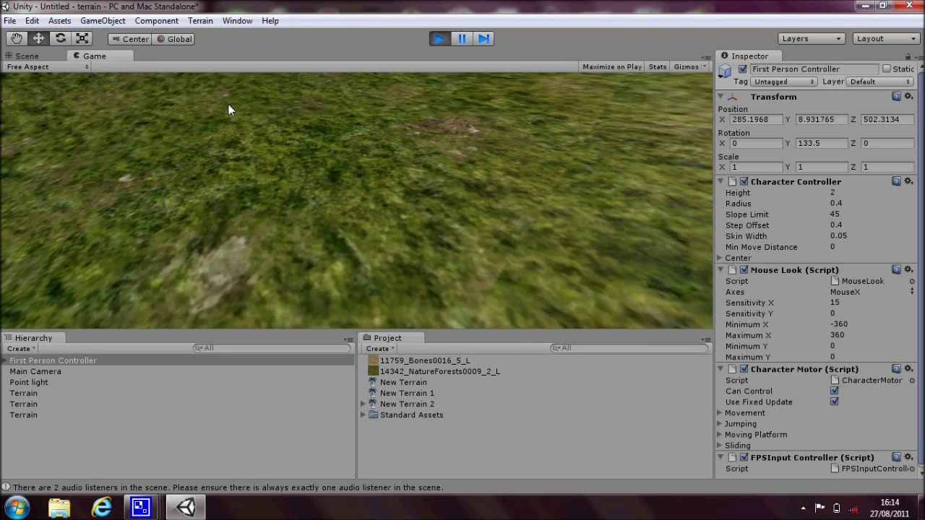
key(s)
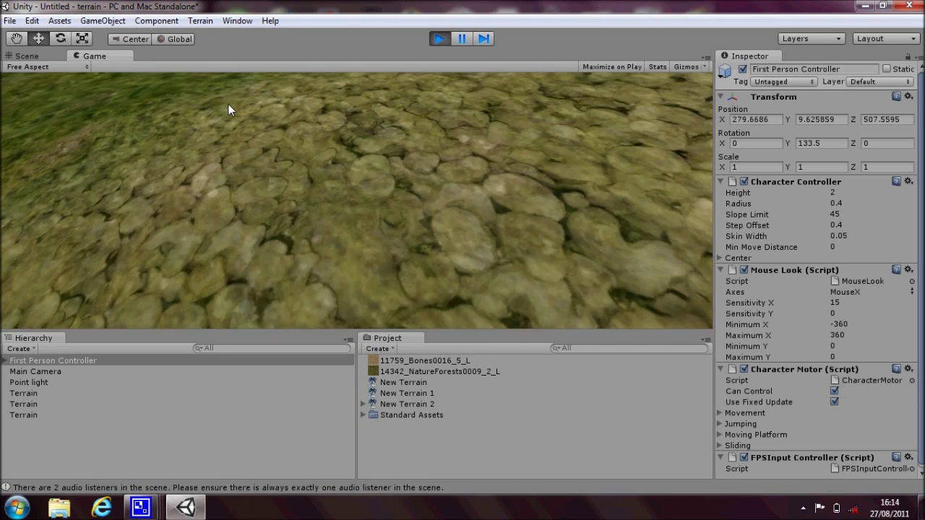
key(s)
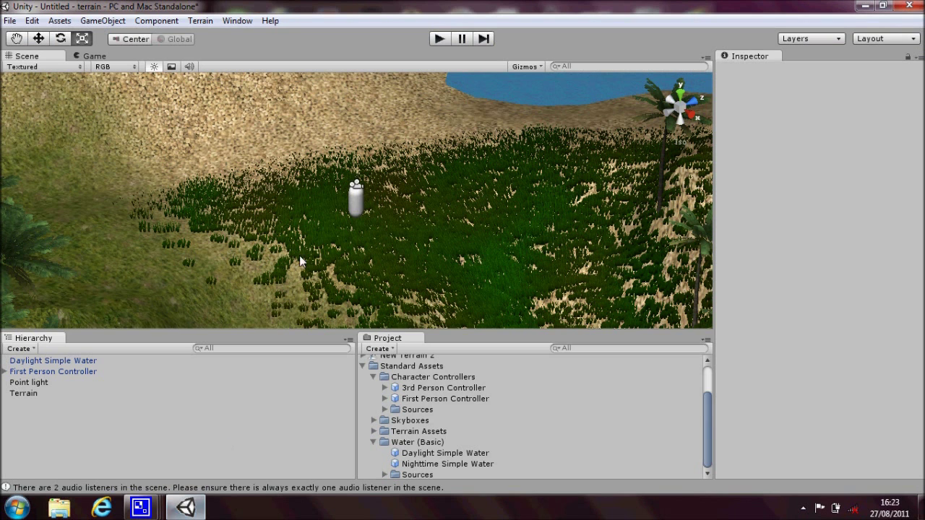
Step: Start the game and walk into the valley toward the lake, then up the grassy hill
click(437, 40)
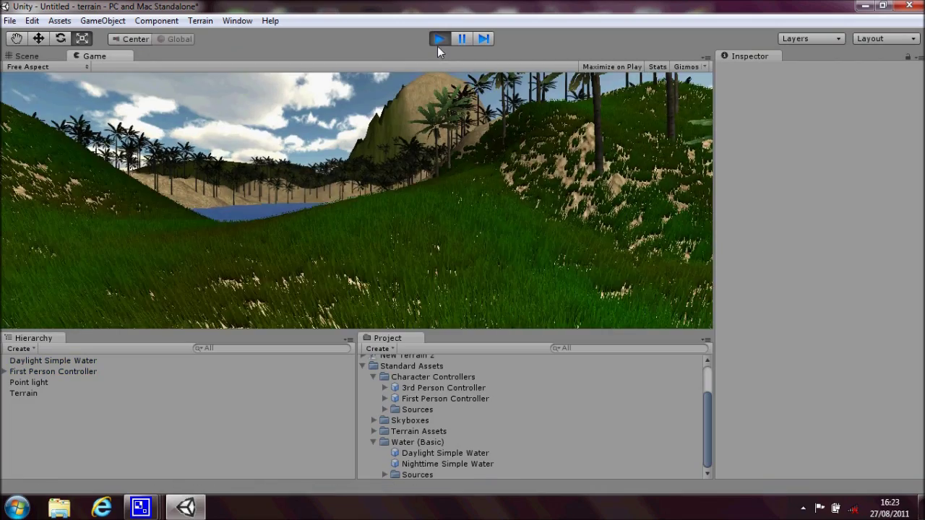
key(w)
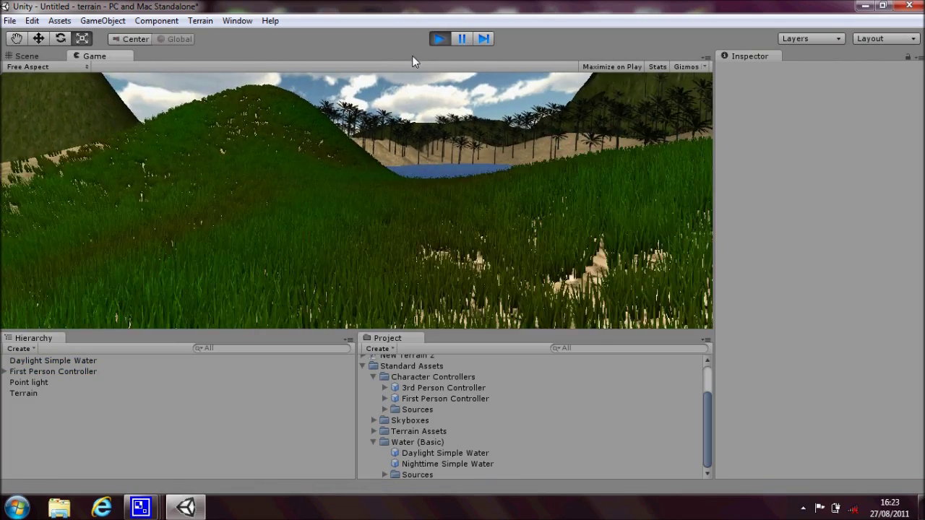
key(w)
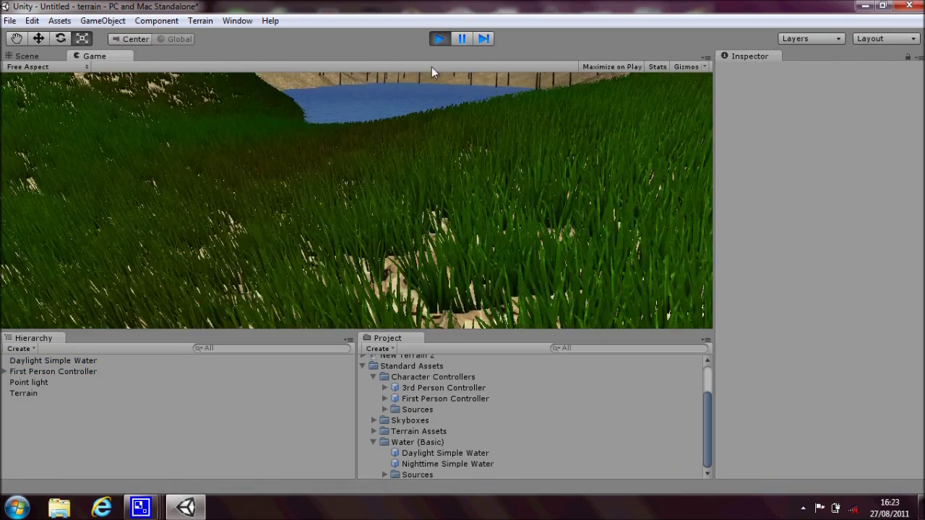
key(w)
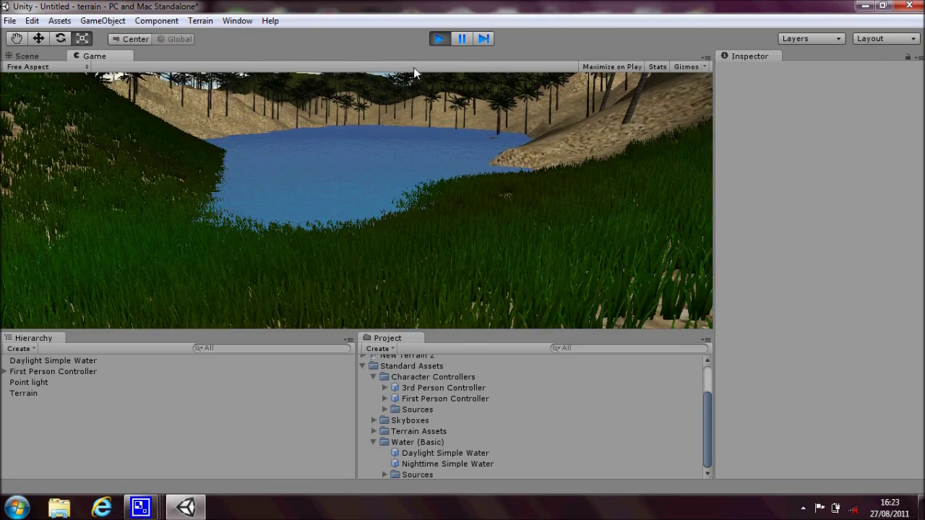
key(w)
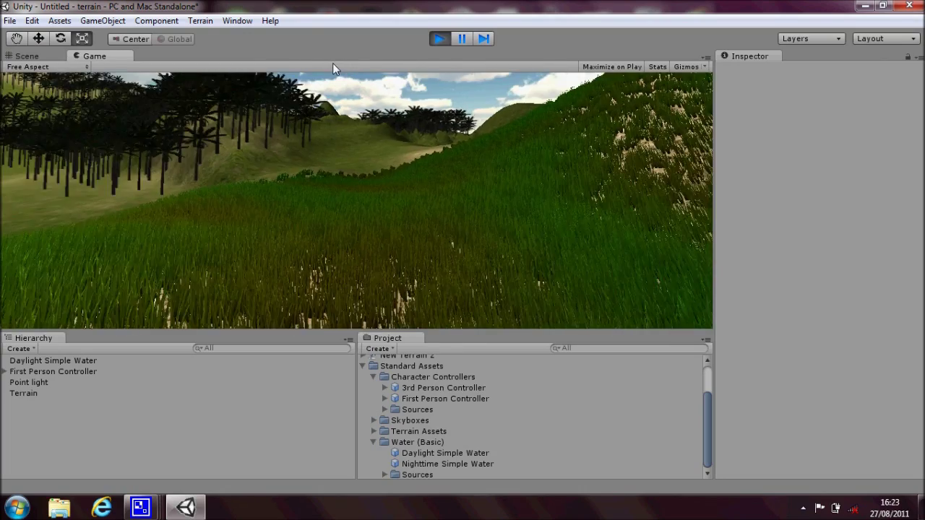
key(w)
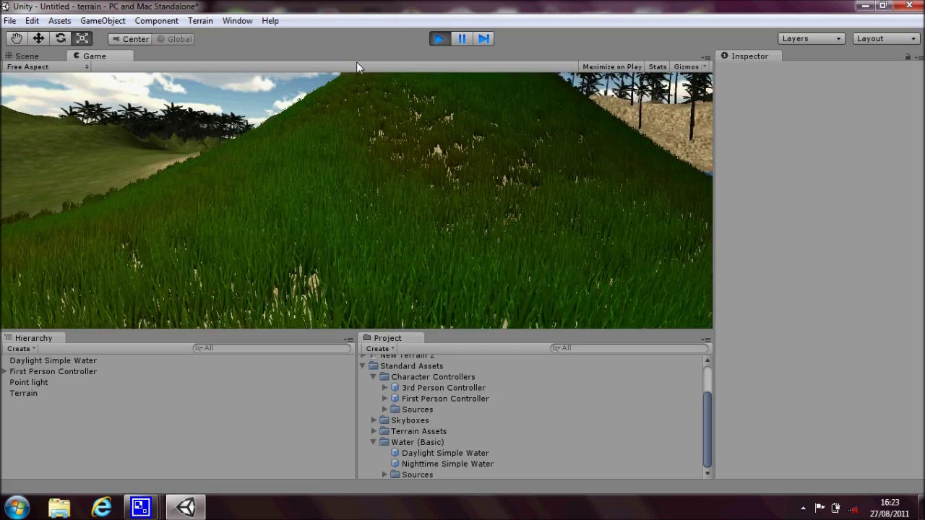
key(w)
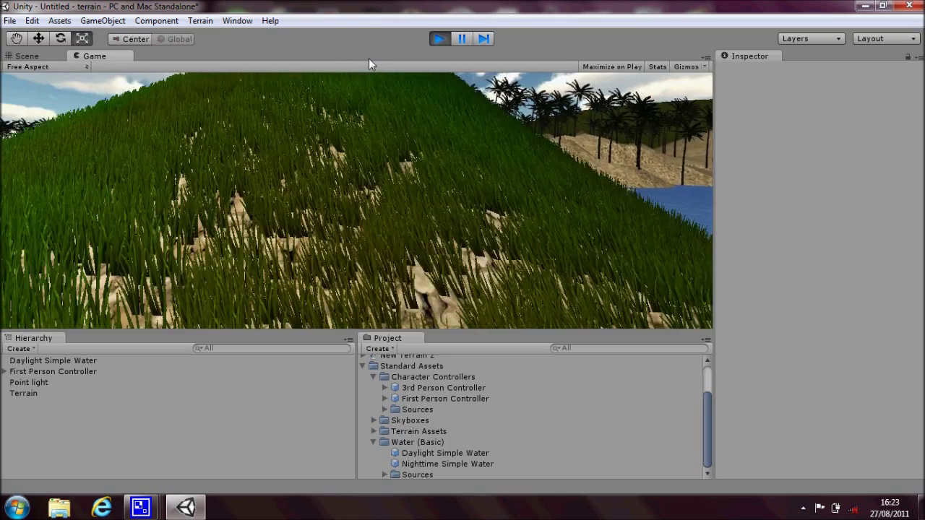
Step: Walk over the grassy crest, down to the lake, and back up the slope above it
key(s)
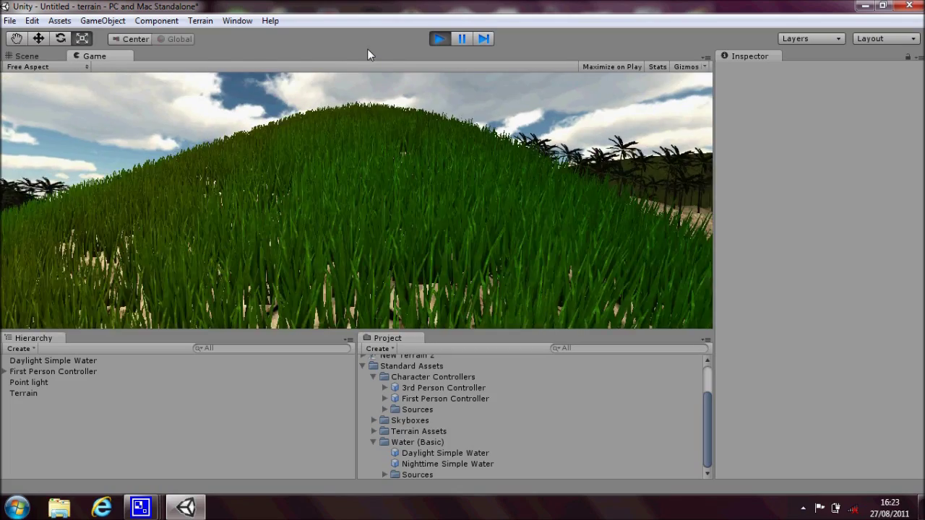
key(w)
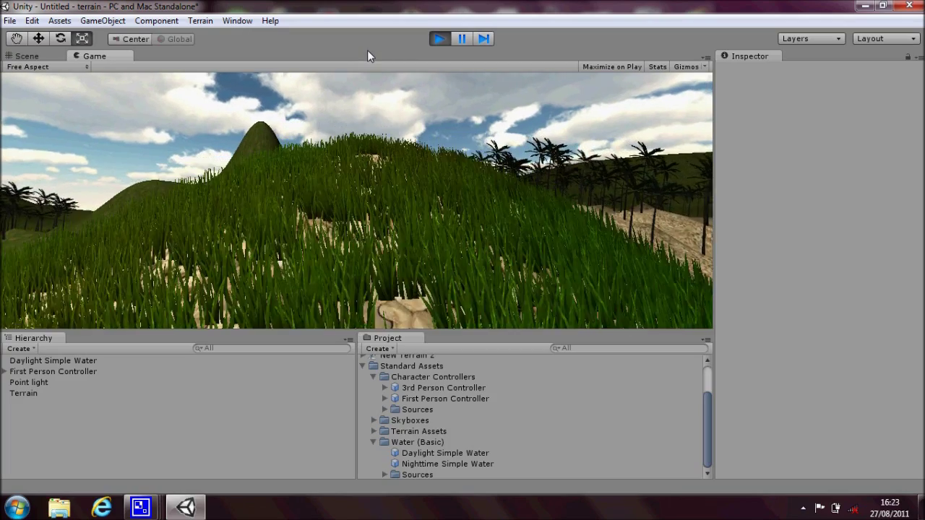
key(w)
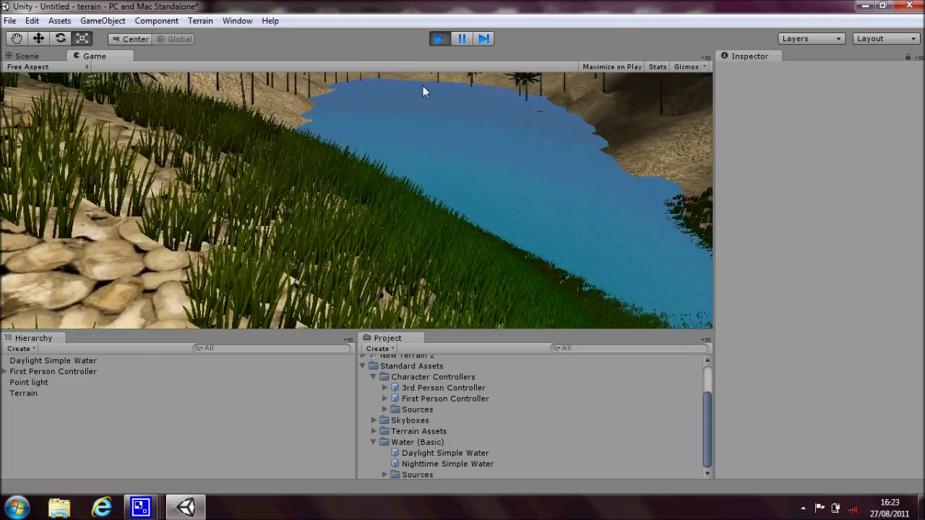
key(s)
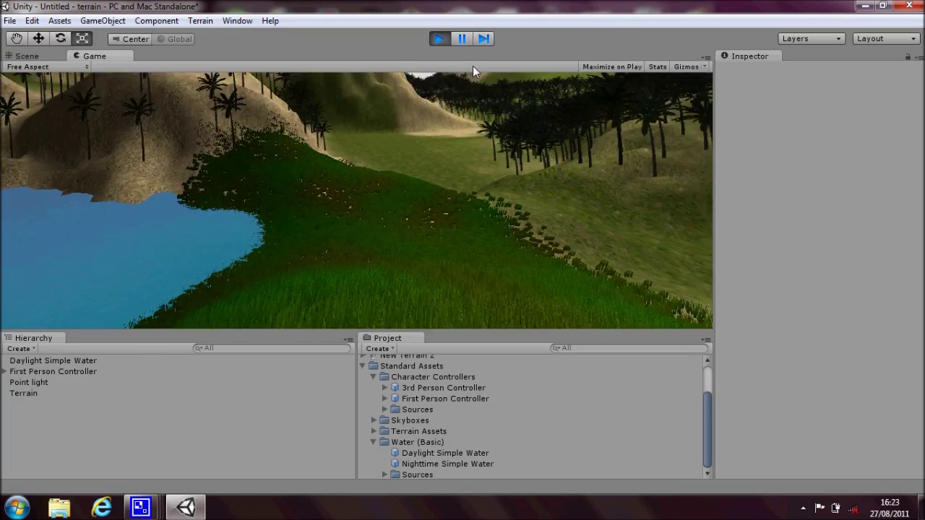
key(w)
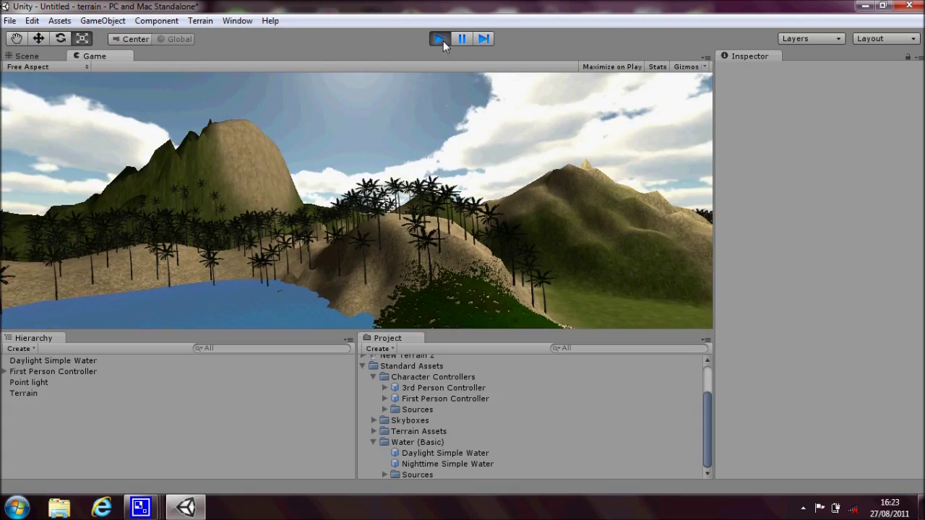
key(w)
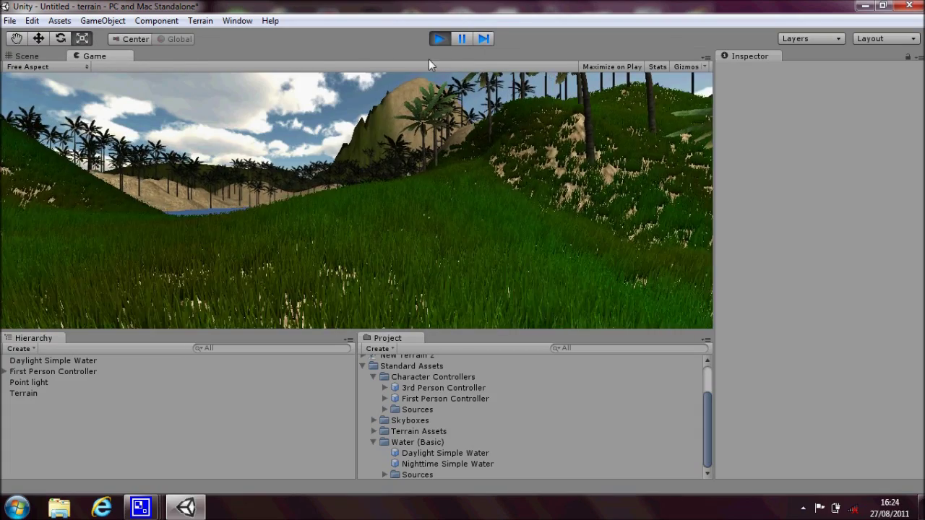
key(w)
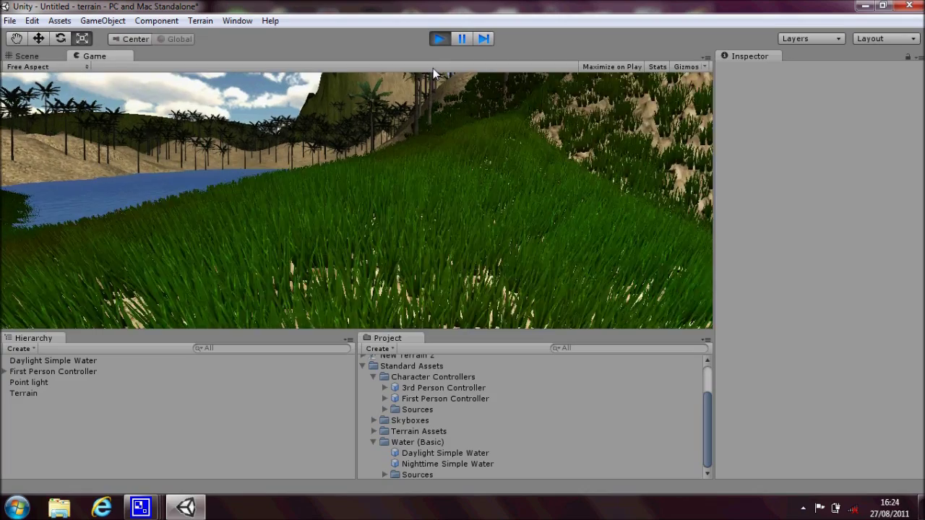
key(w)
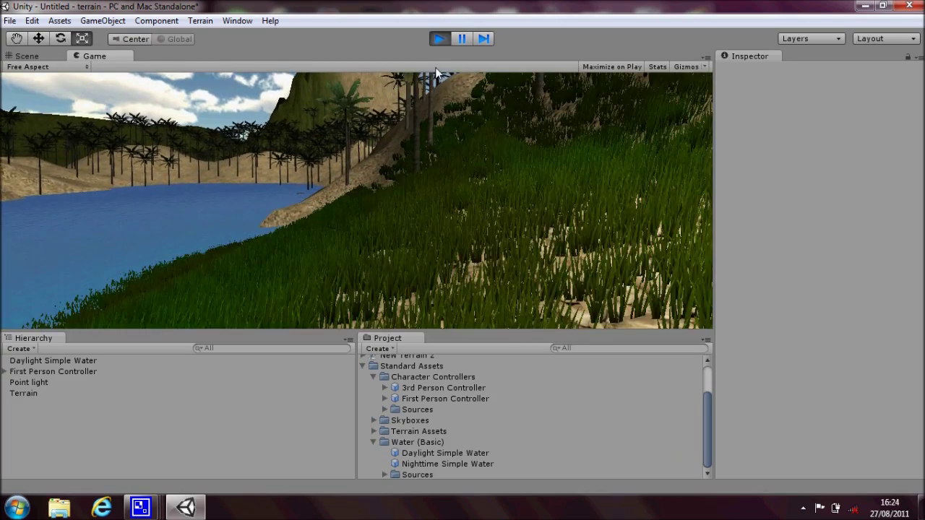
Step: Walk past the palm trees and tree trunk and up the grassy hill beside the lake
key(w)
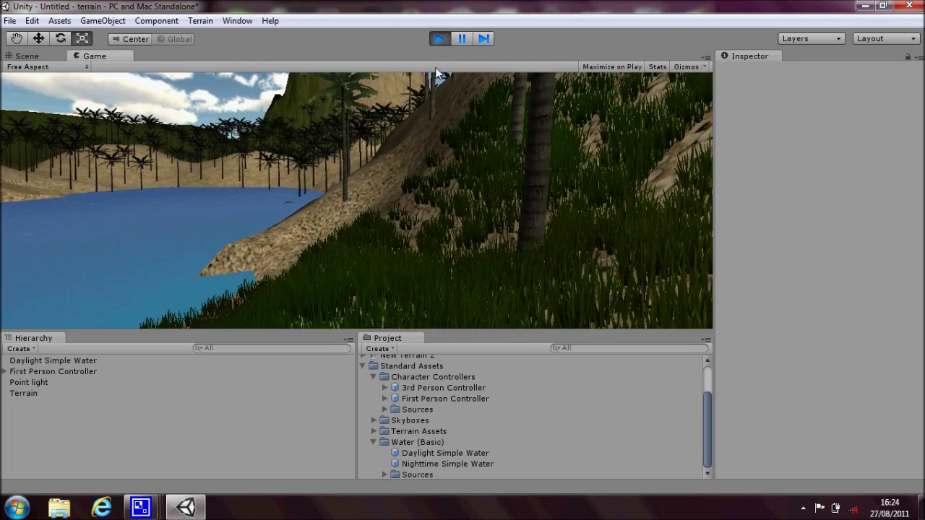
key(w)
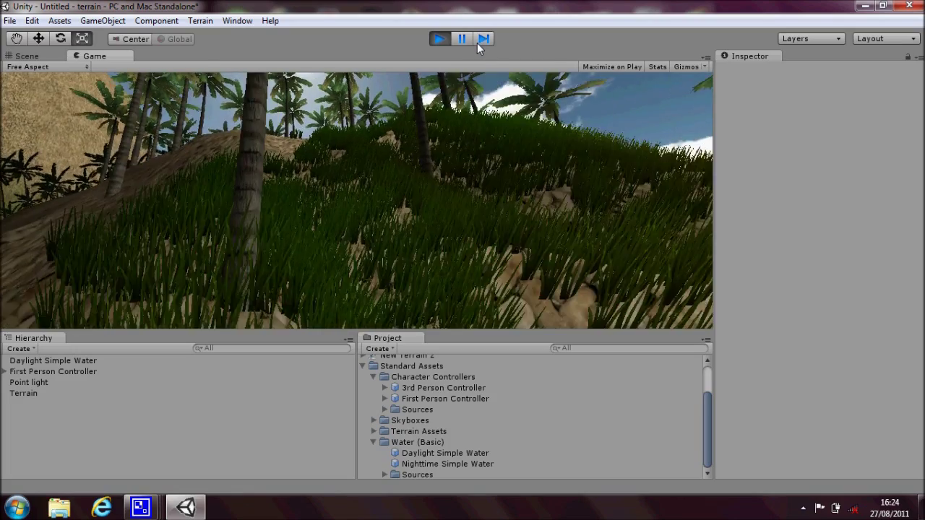
key(w)
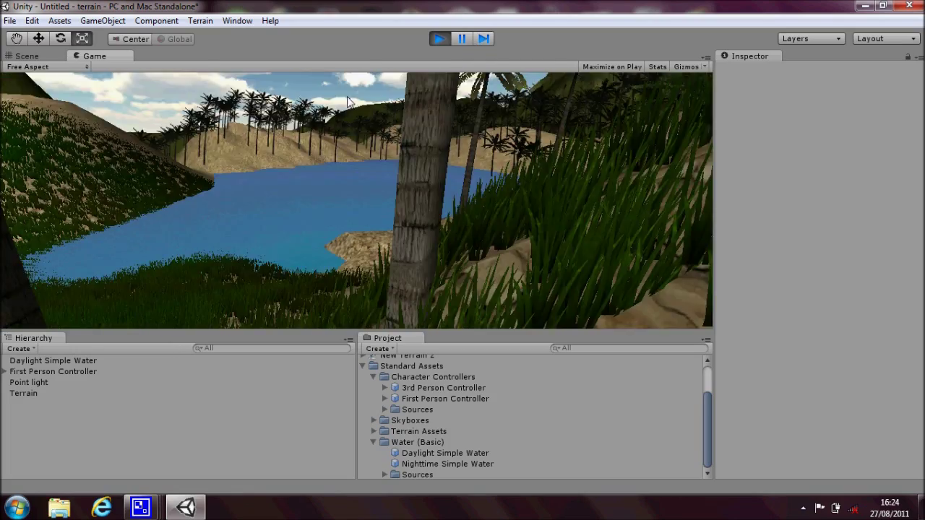
key(w)
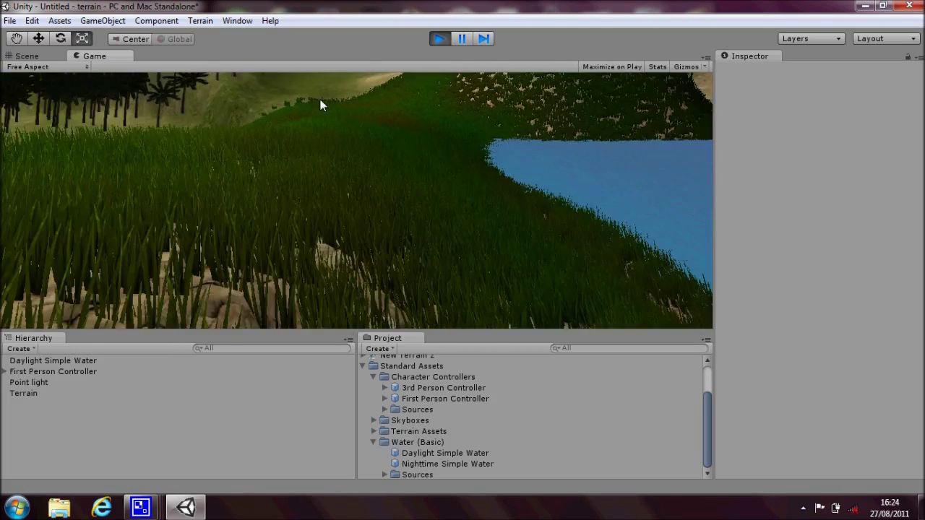
key(w)
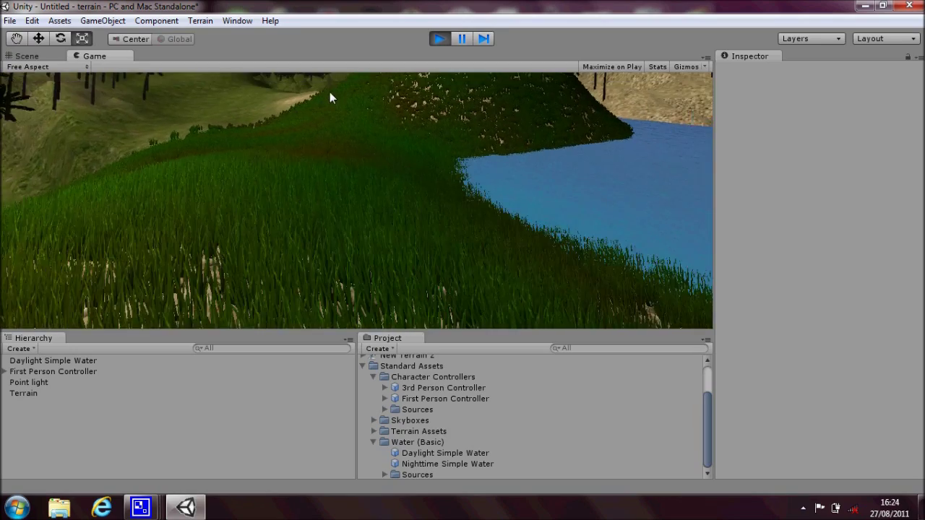
key(w)
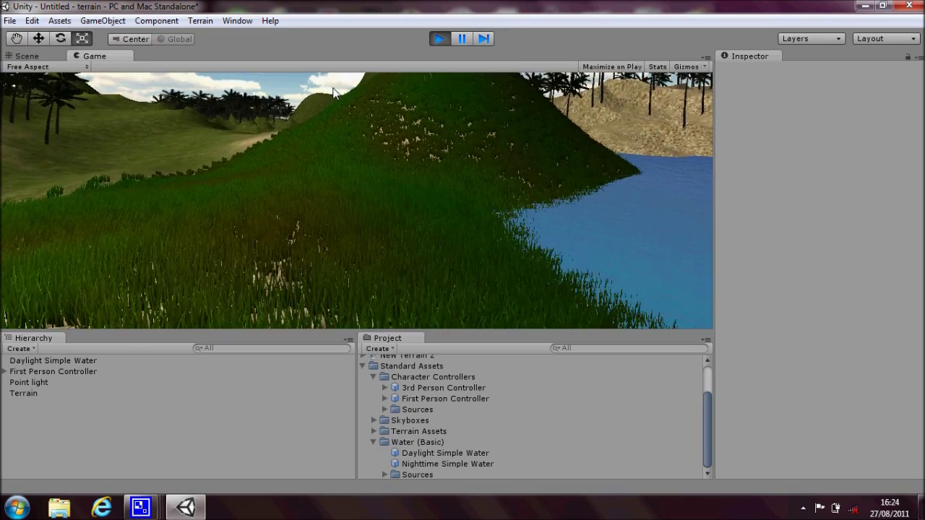
key(w)
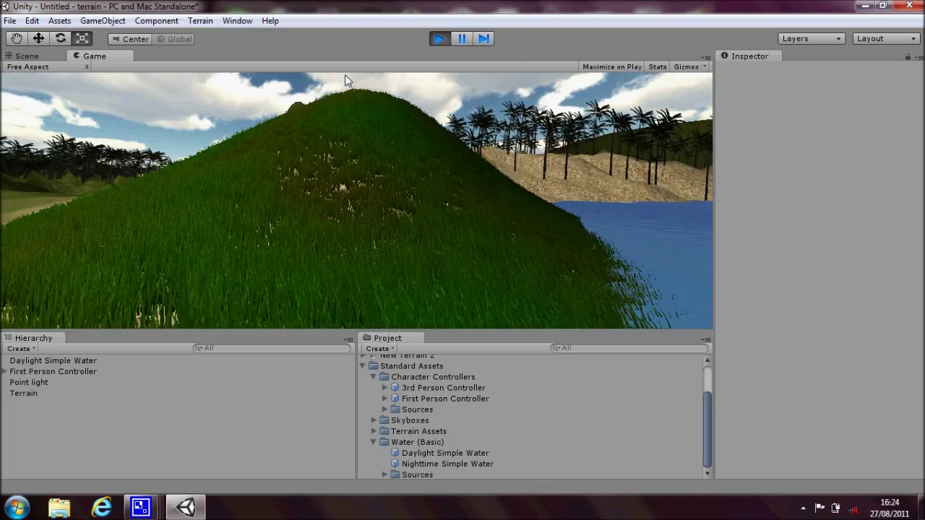
key(w)
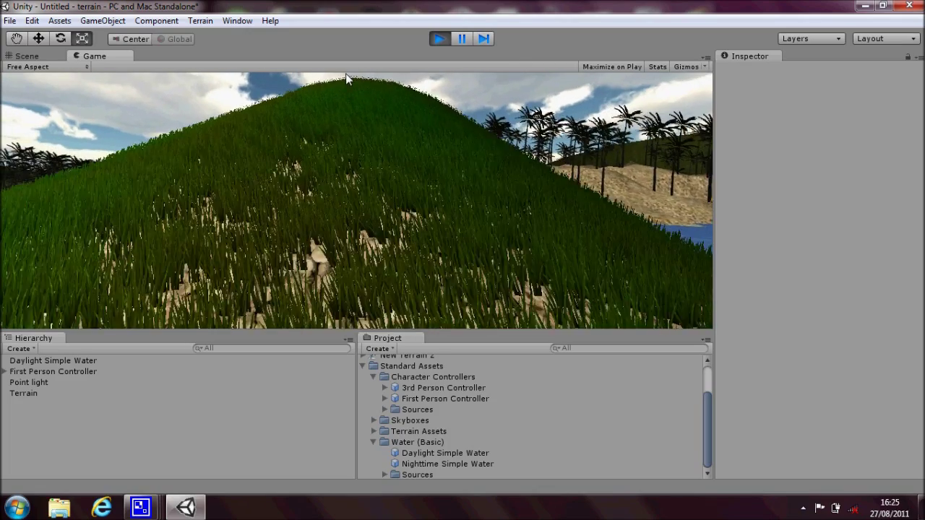
Step: Cross the hill's crest, walk down along the lake shore, then onto the lakeside hill
key(s)
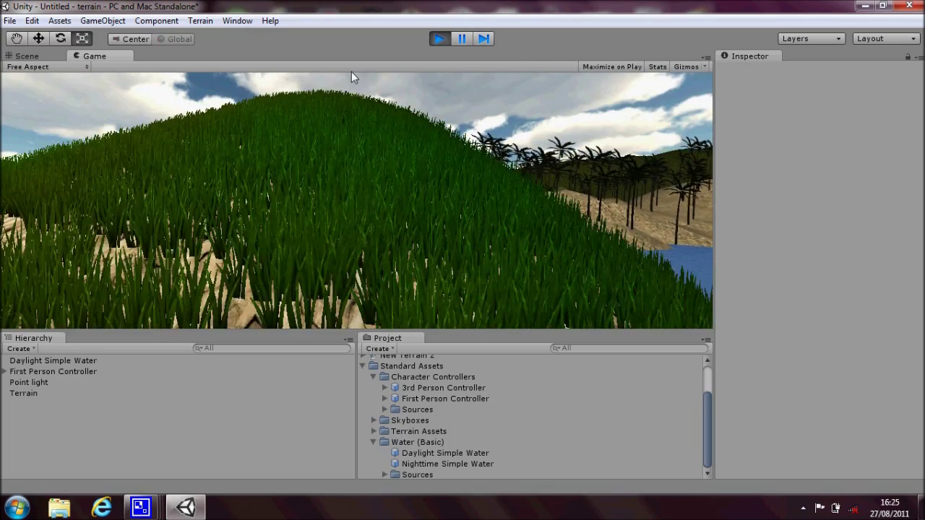
key(w)
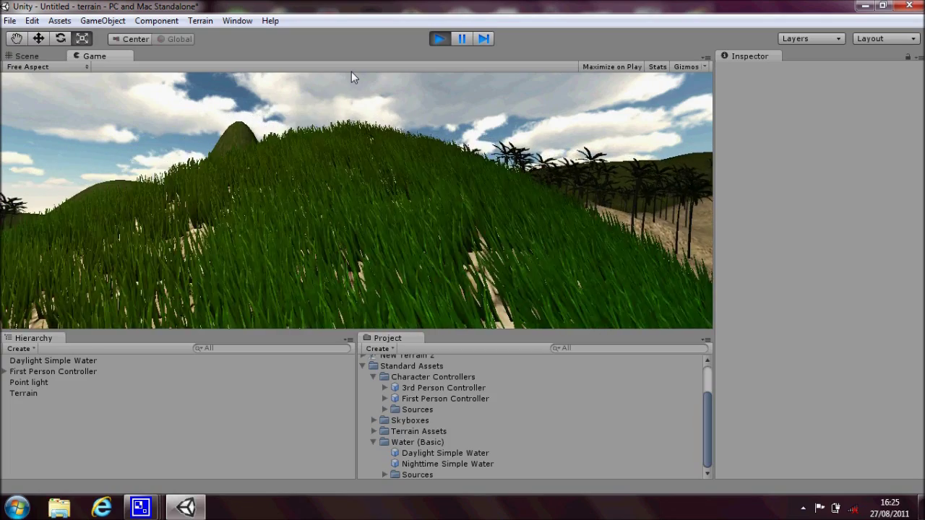
key(w)
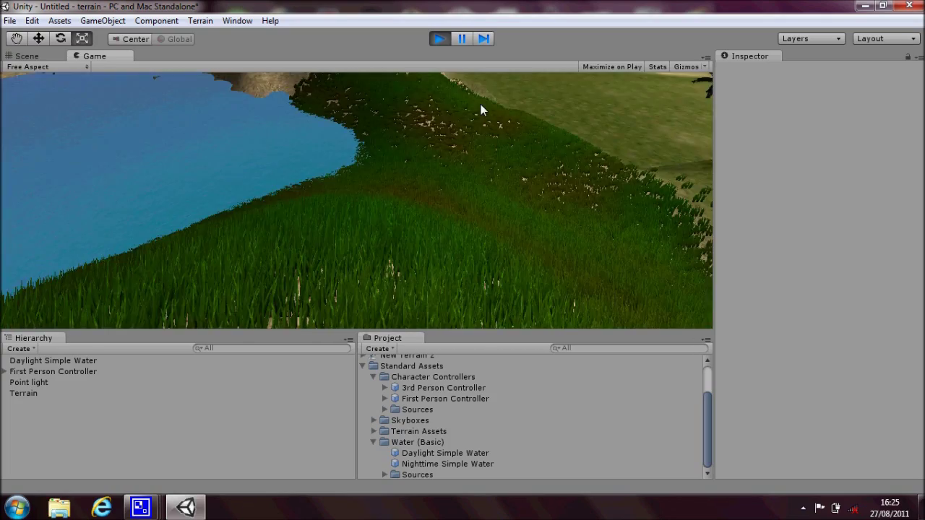
key(w)
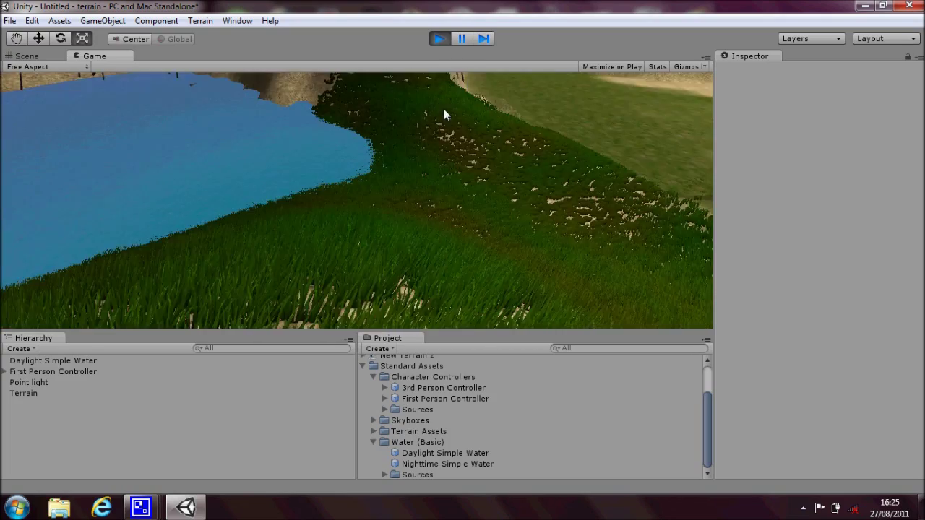
key(w)
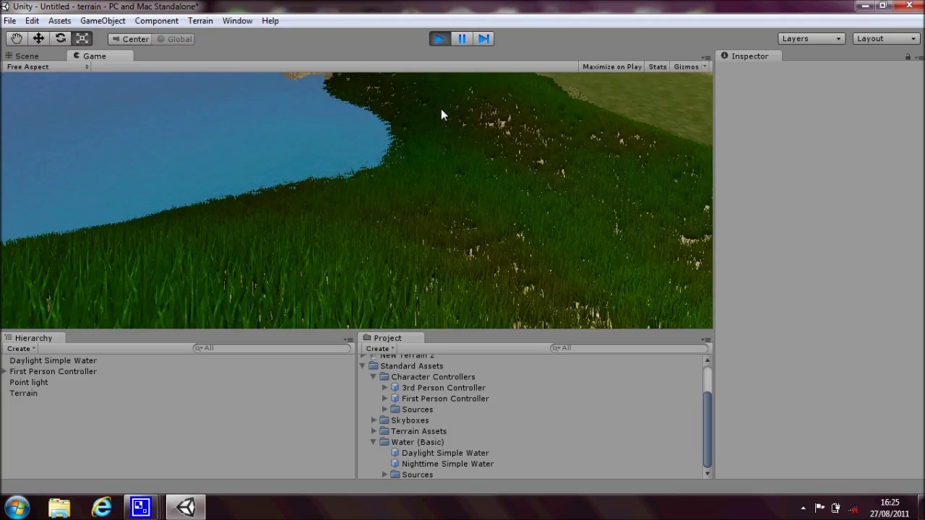
key(w)
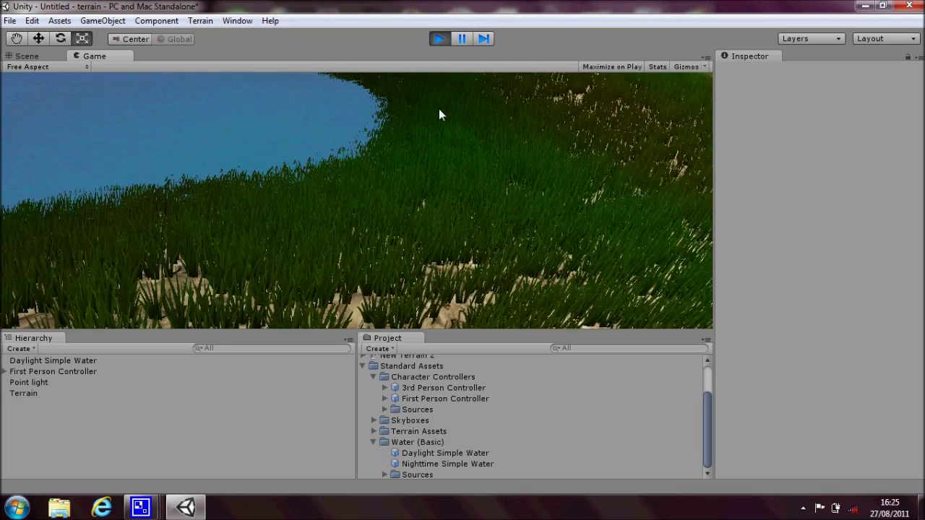
key(w)
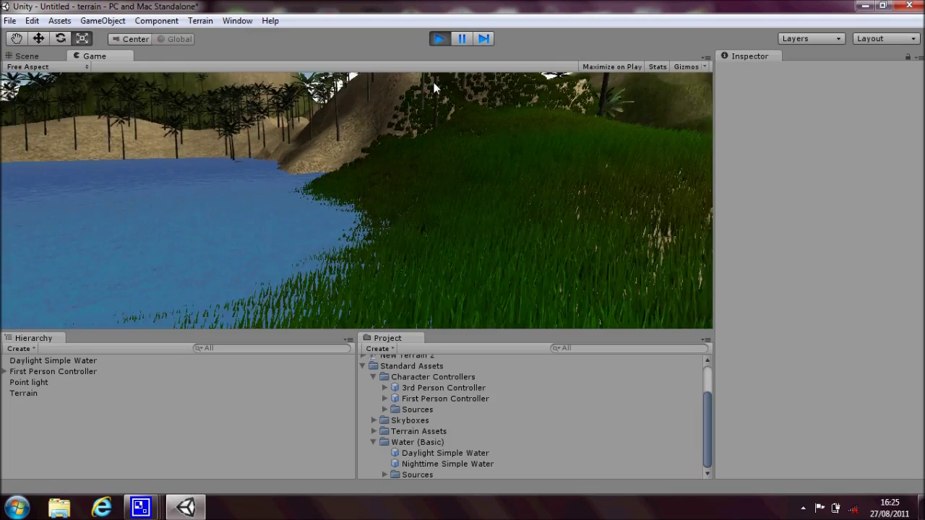
key(s)
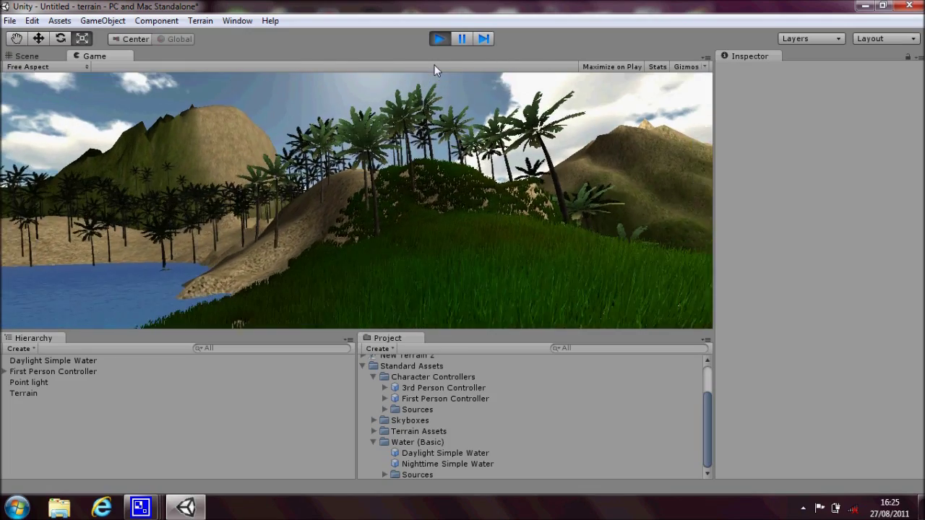
key(w)
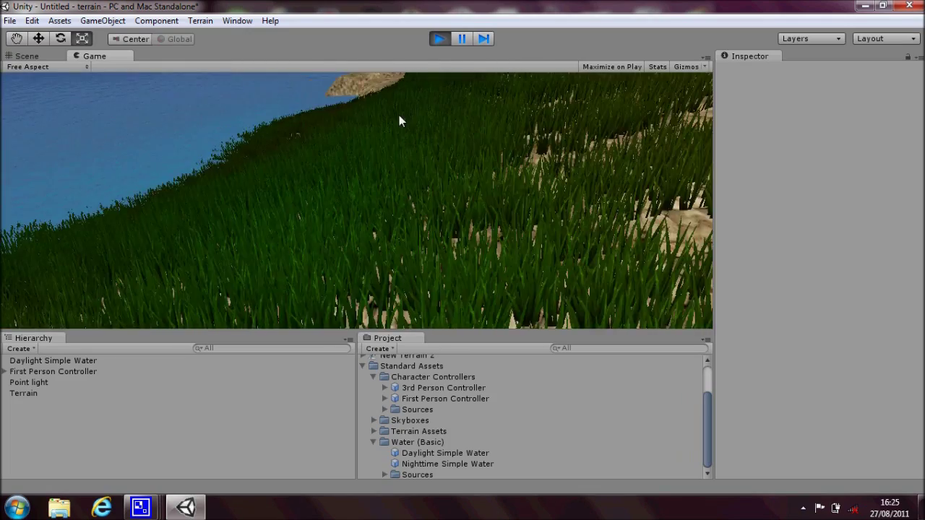